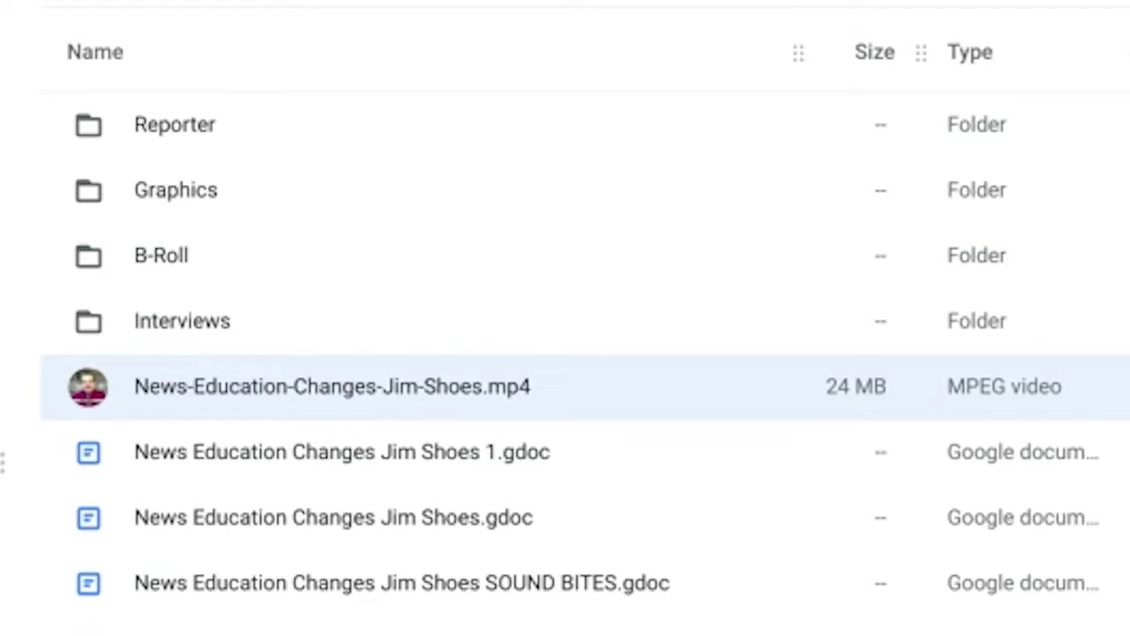
Step: Create a folder named Distribution, then move the News-Education-Changes MP4 video into it and open the folder
key("ctrl+e")
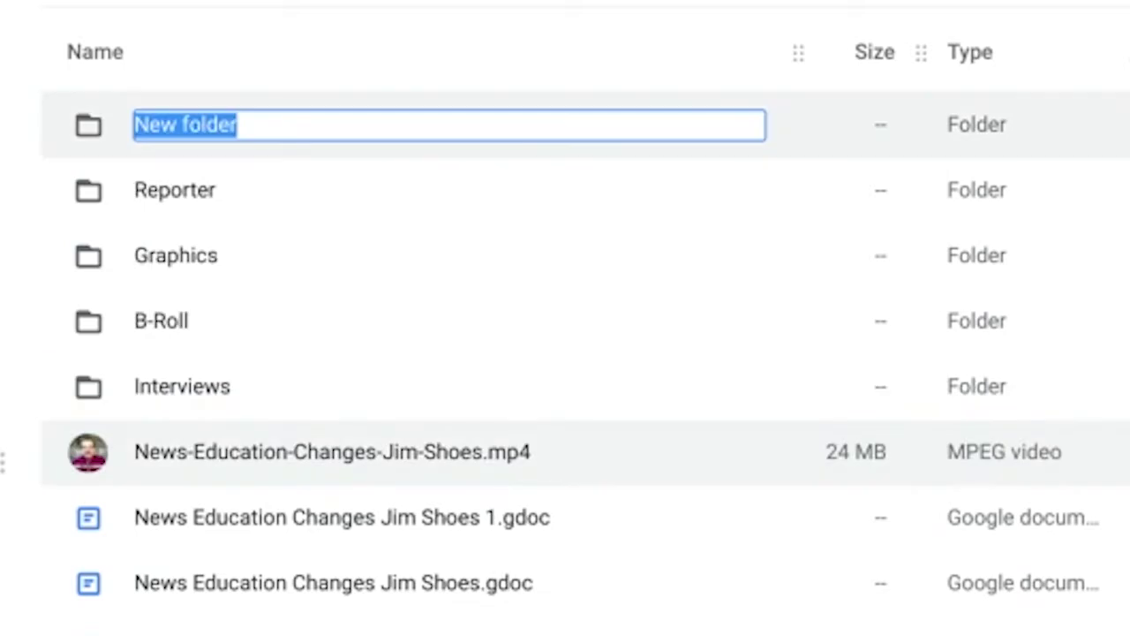
type("Distrib")
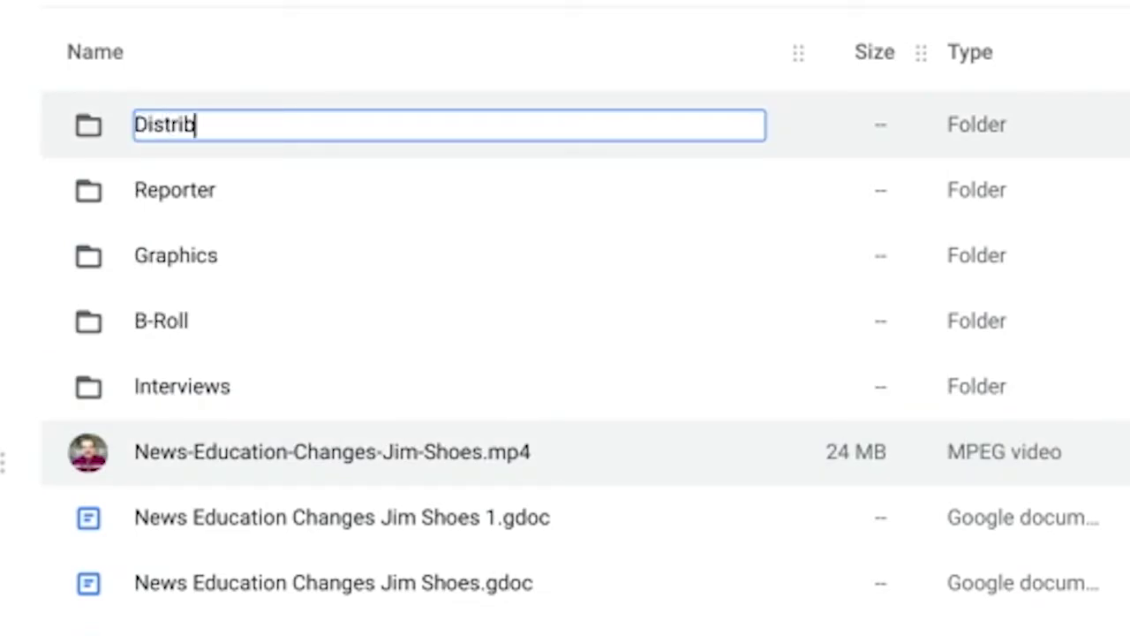
type("ution")
key("Return")
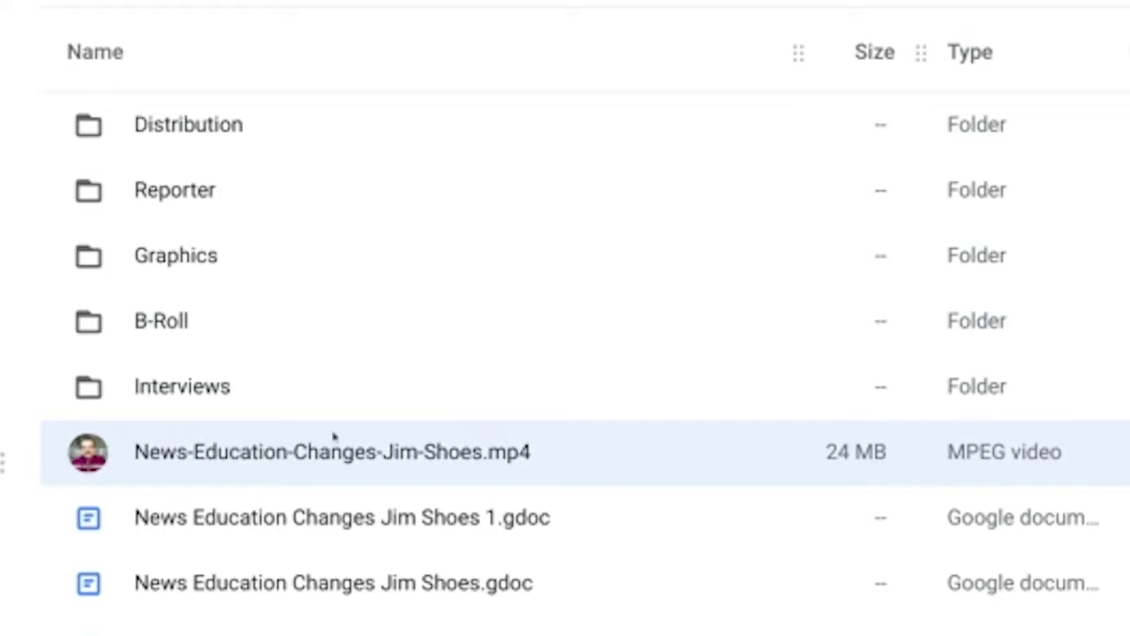
left_click_drag(345, 454, 401, 145)
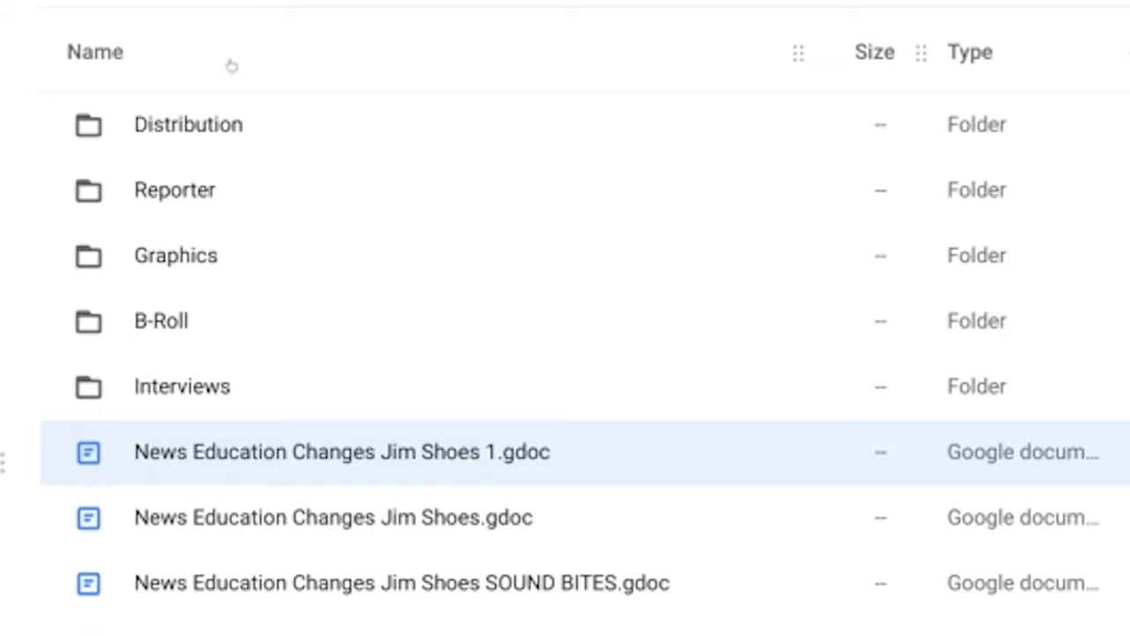
double_click(224, 132)
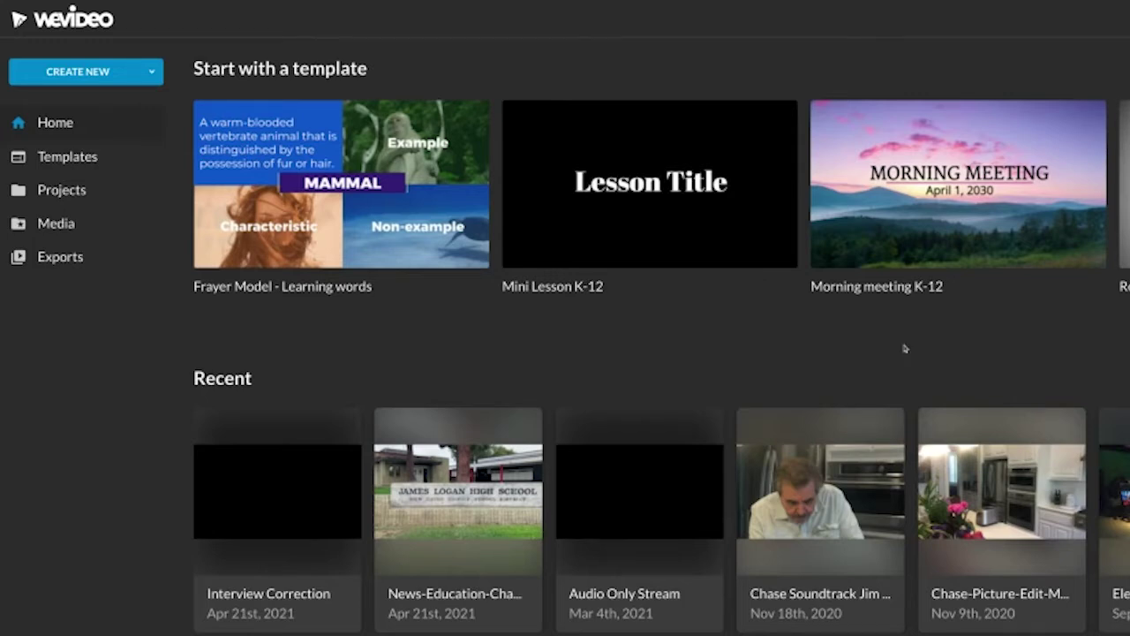
Step: Open the News-Education-Changes project in WeVideo and save a copy with "-EXCERPT" added to its name
left_click(433, 542)
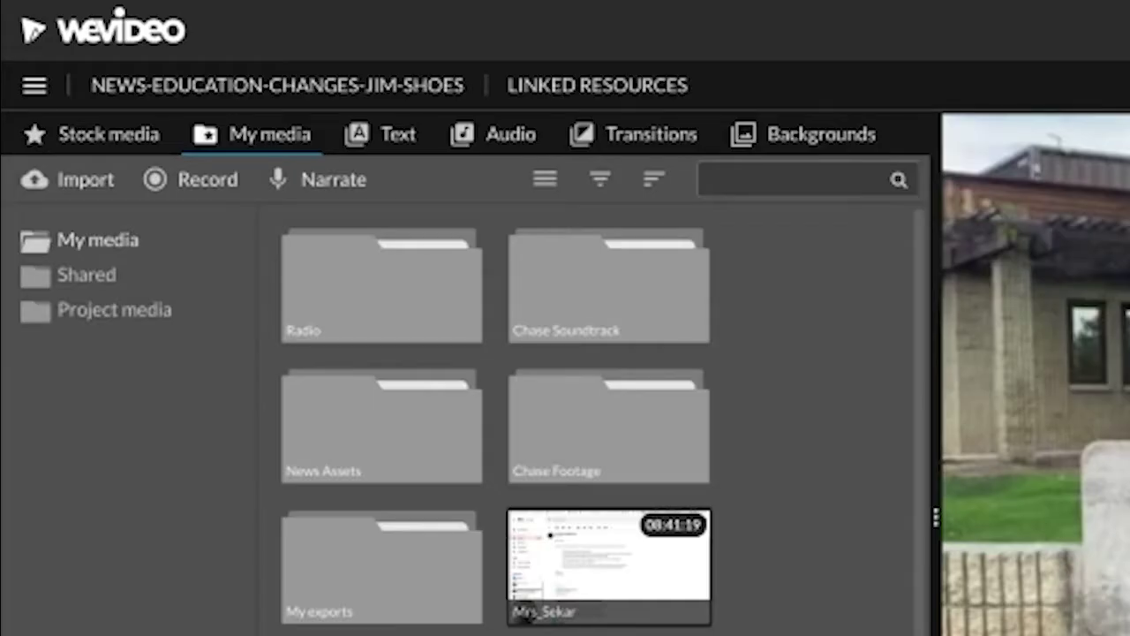
left_click(33, 88)
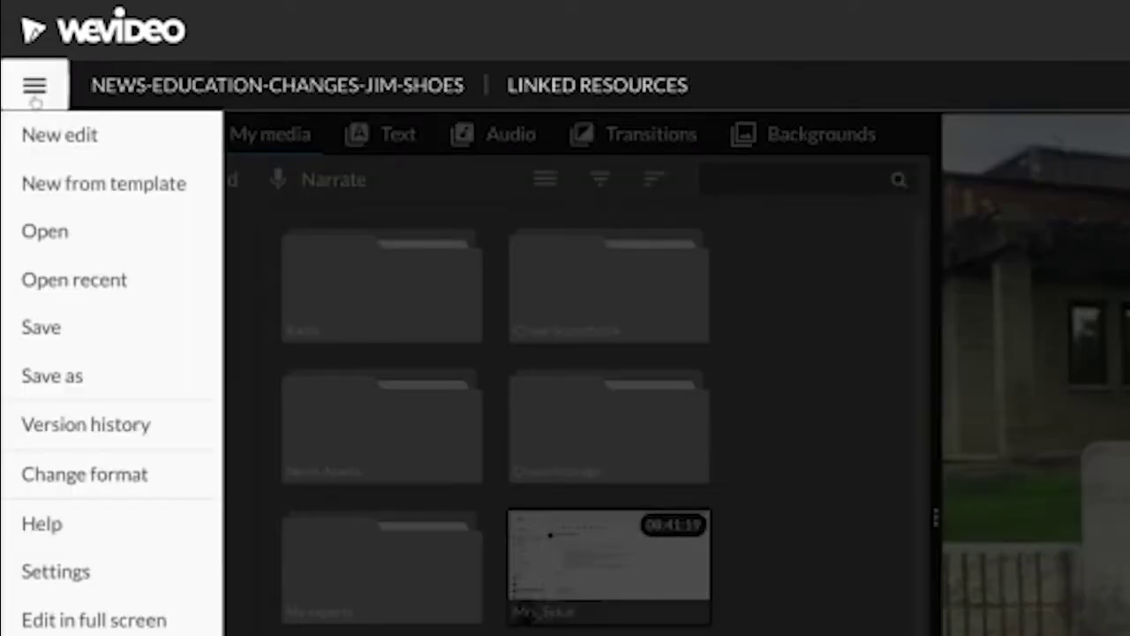
left_click(132, 393)
left_click(756, 292)
type("-EX")
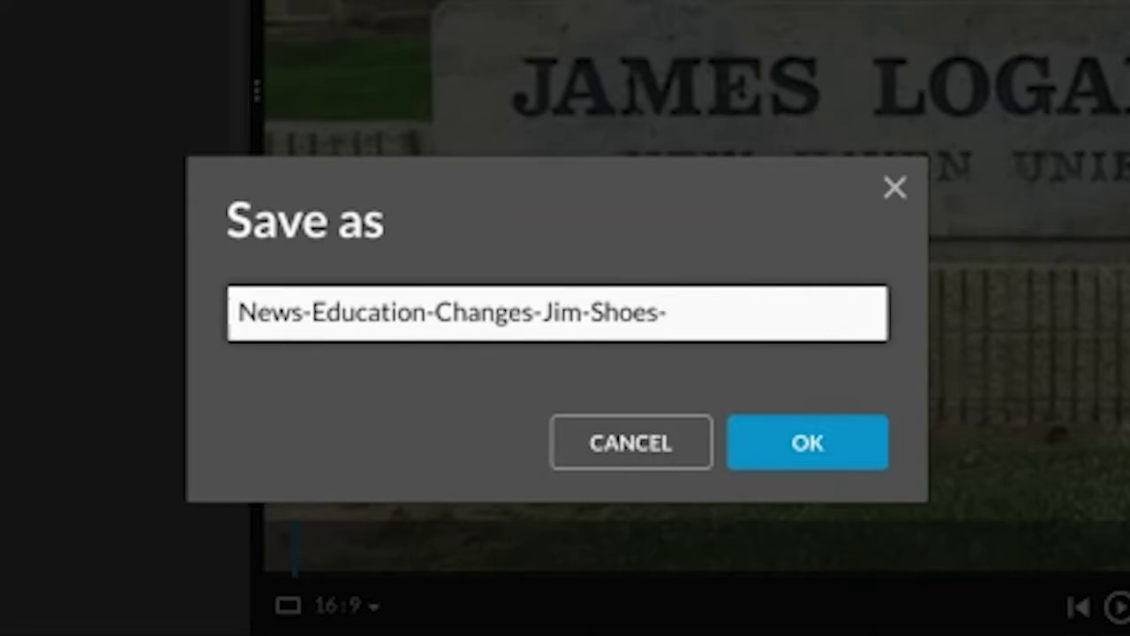
type("CERPT")
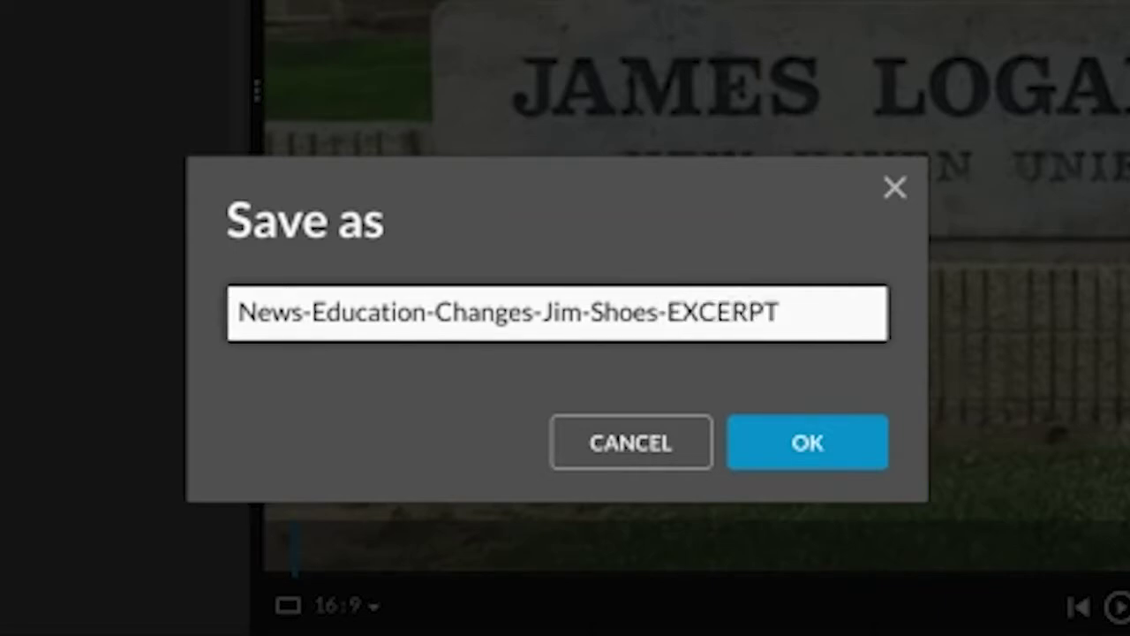
left_click(738, 465)
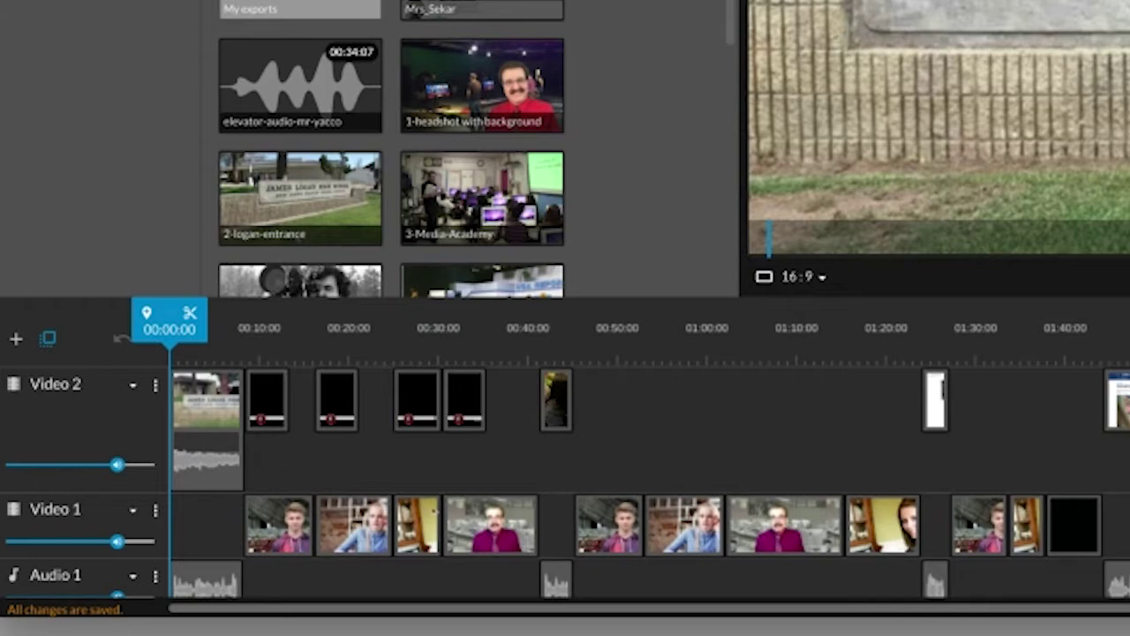
Step: Delete the opening school-sign clip on Video 2, the first four interview clips on Video 1 and the first Audio 1 clip
left_click_drag(497, 462, 189, 552)
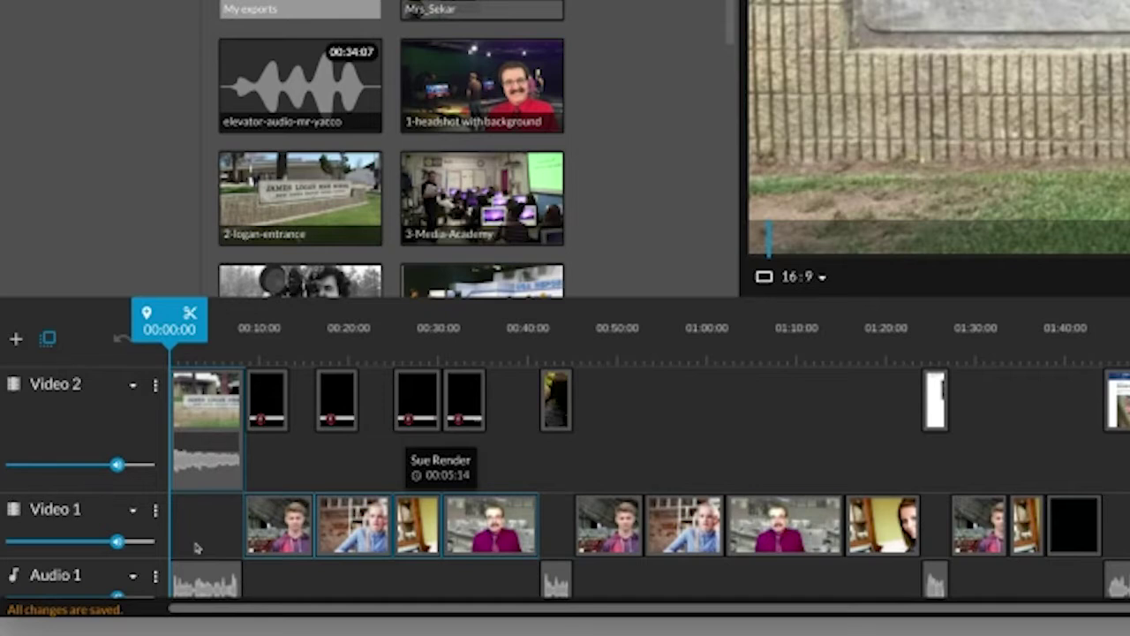
key("Delete")
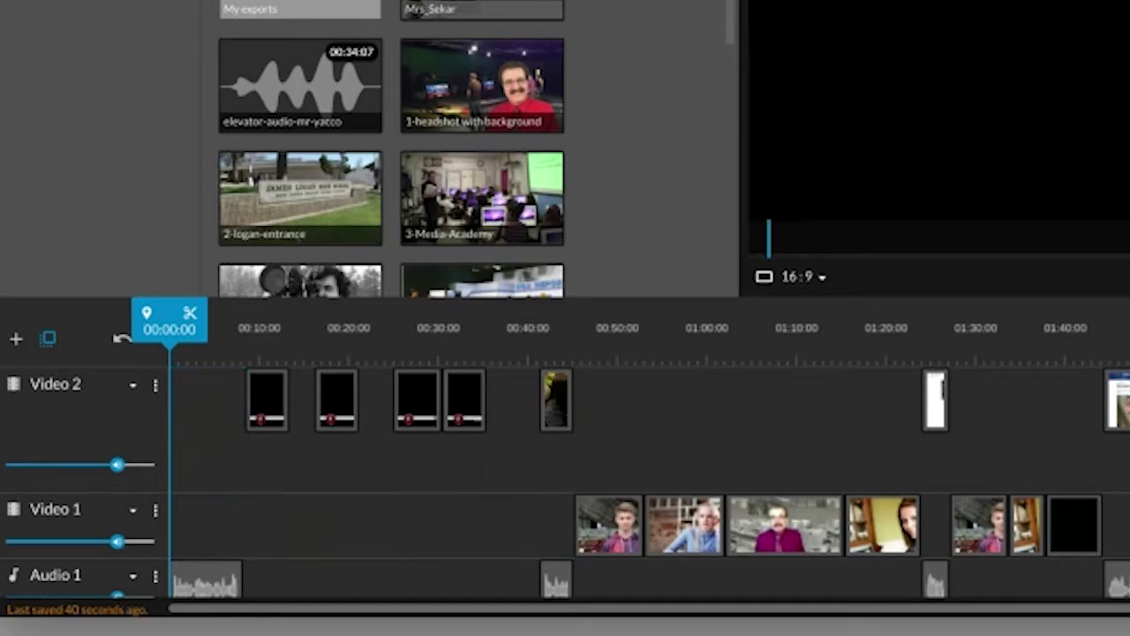
left_click(218, 579)
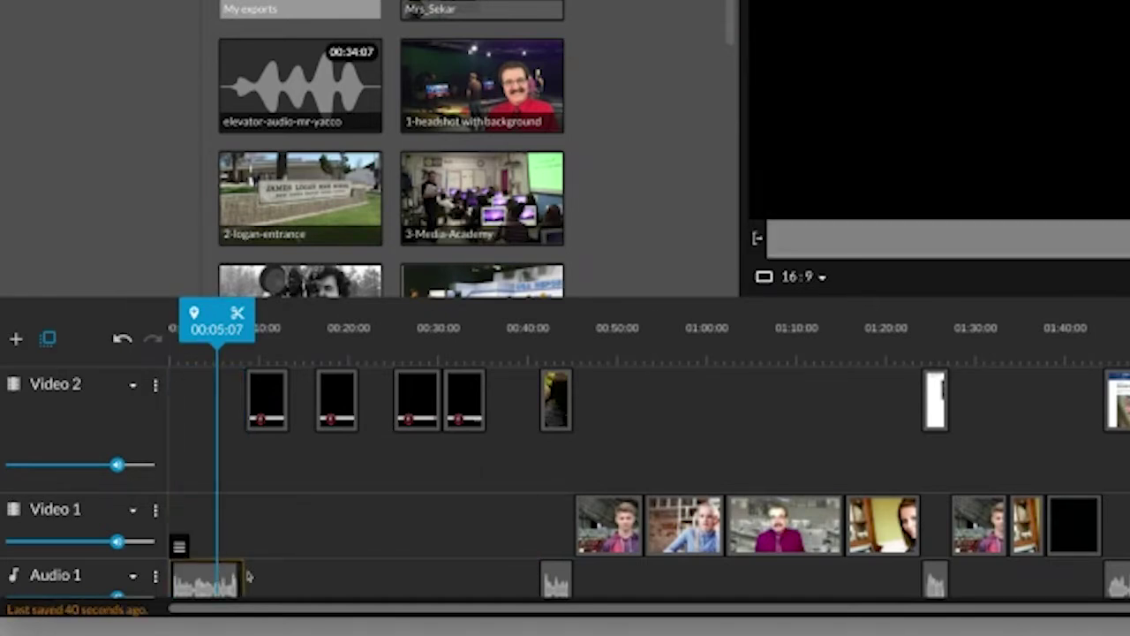
key("Delete")
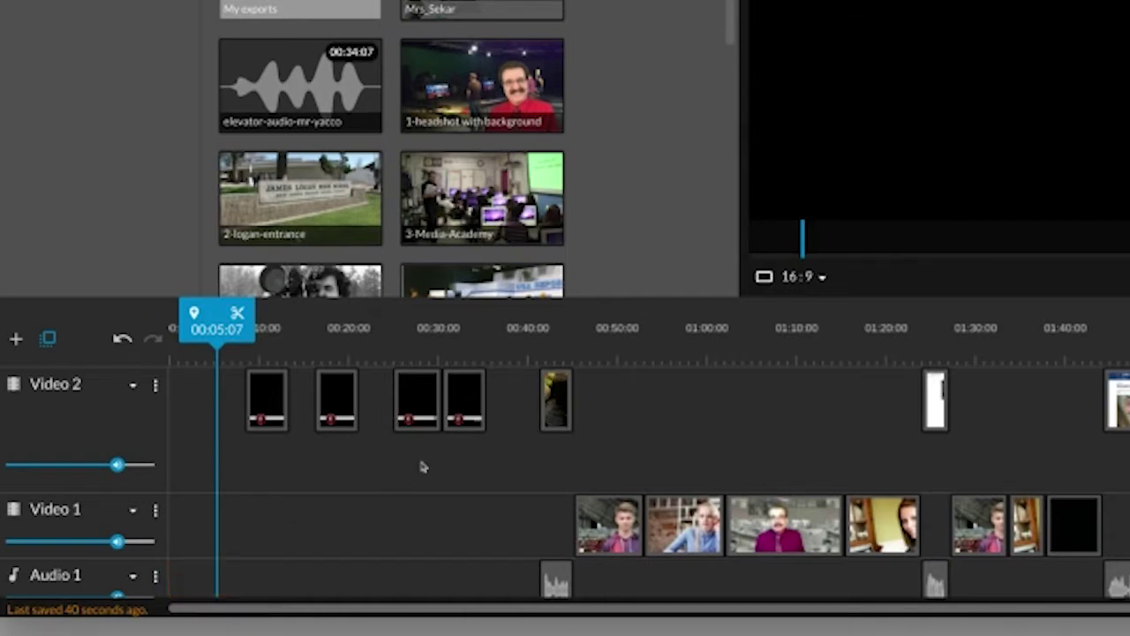
Step: Move the second story section with its voice-overs to 00:00:00 and delete its purple-shirt interview clip
left_click_drag(533, 403, 1083, 590)
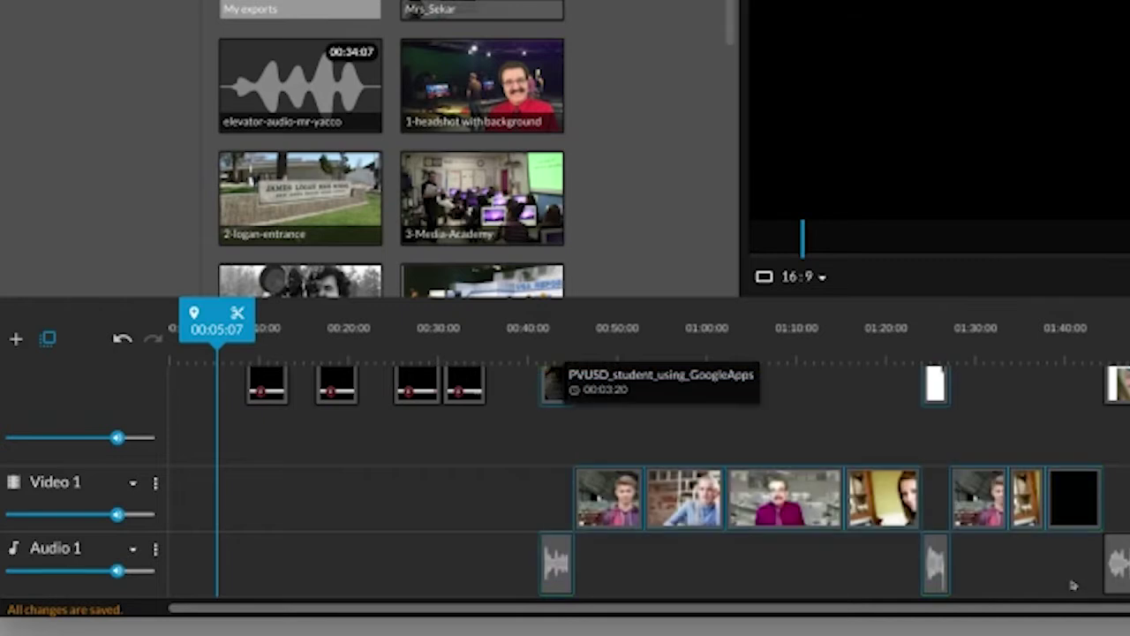
left_click_drag(658, 495, 237, 505)
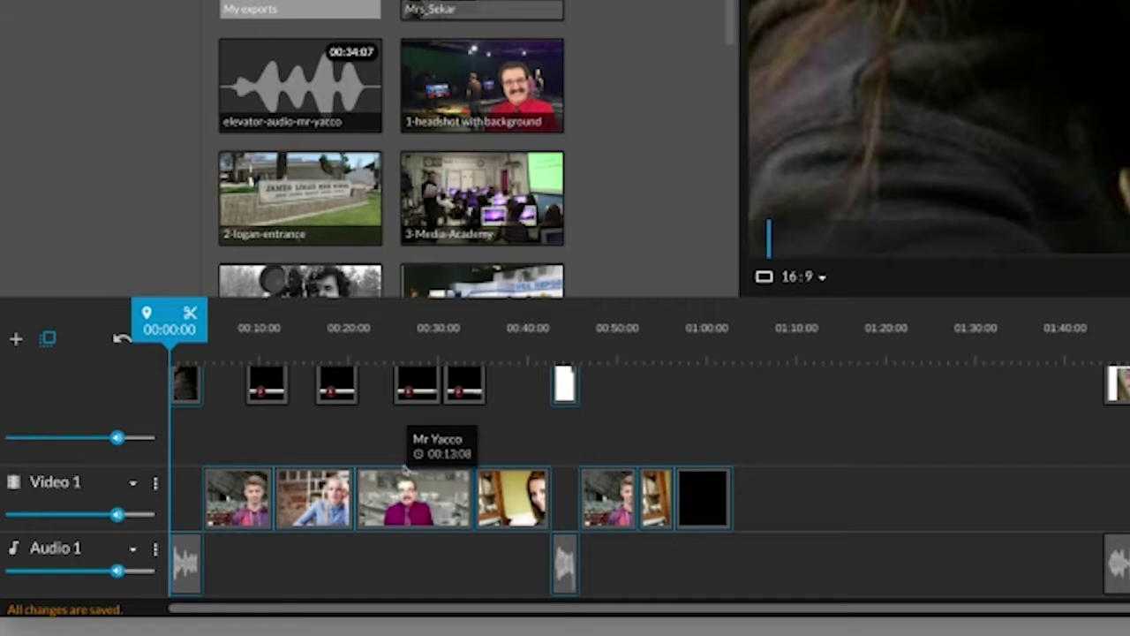
left_click(408, 494)
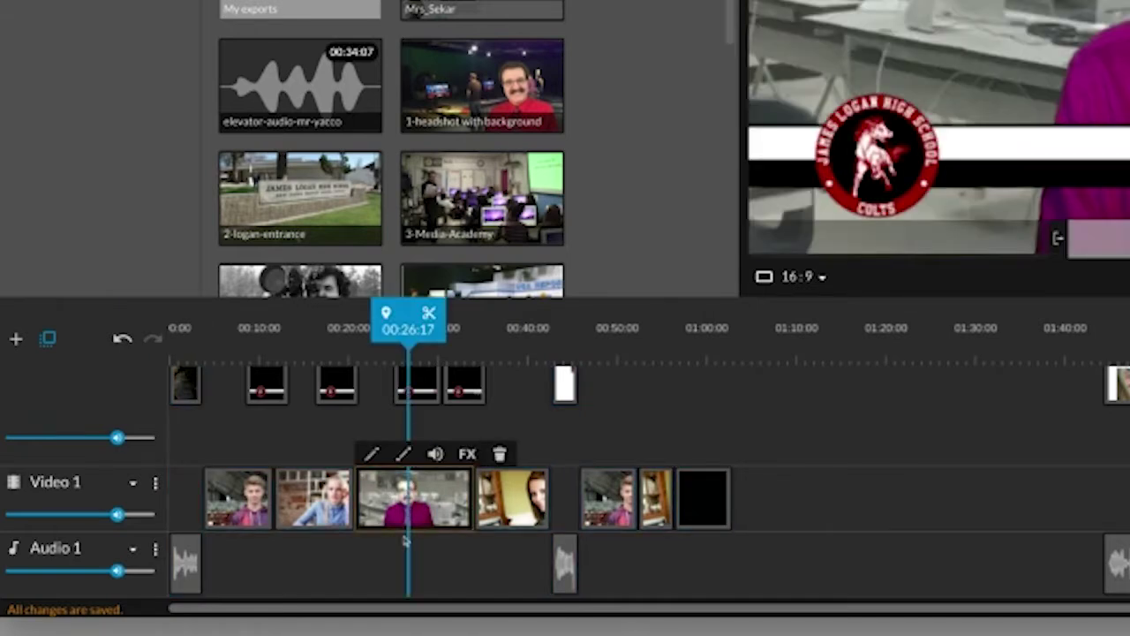
key("Delete")
Step: Move the four lower-third titles on Video 2 together to start at about 00:56:12, clear of the story clips
left_click_drag(532, 392, 734, 576)
mouse_move(504, 495)
left_mouse_down()
mouse_move(375, 495)
mouse_move(384, 488)
mouse_move(502, 531)
left_mouse_up()
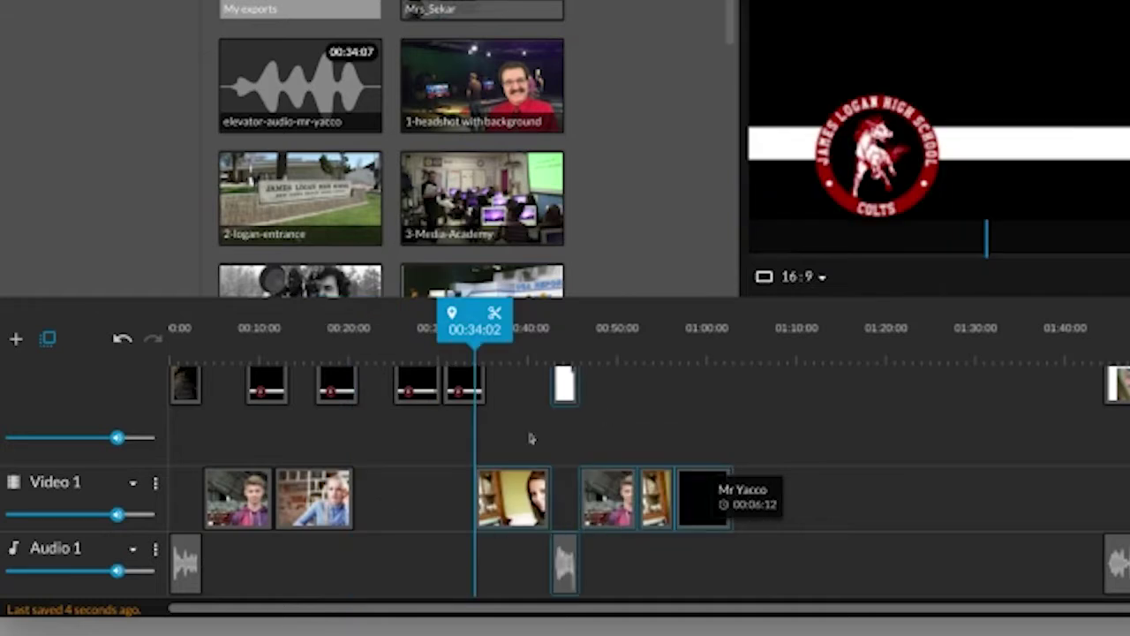
left_click_drag(249, 408, 453, 376)
left_click_drag(263, 397, 686, 470)
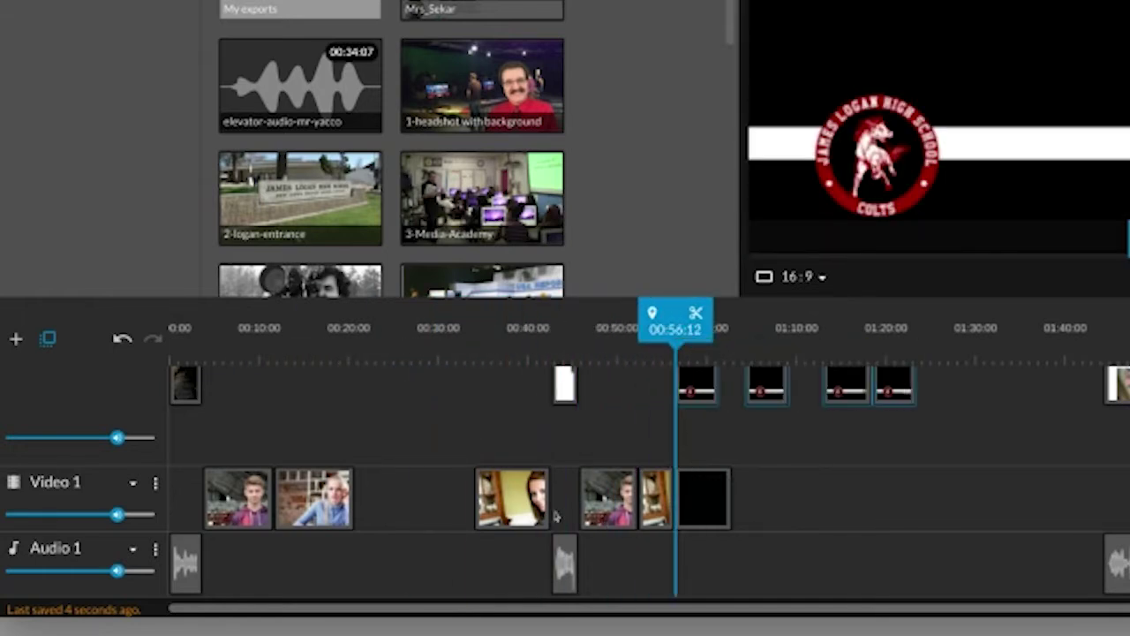
Step: Close the gap from the deleted interview by shifting the following video, audio and black-thumbnail clips earlier
left_click_drag(486, 400, 658, 583)
left_click_drag(524, 500, 402, 500)
left_click_drag(702, 520, 574, 503)
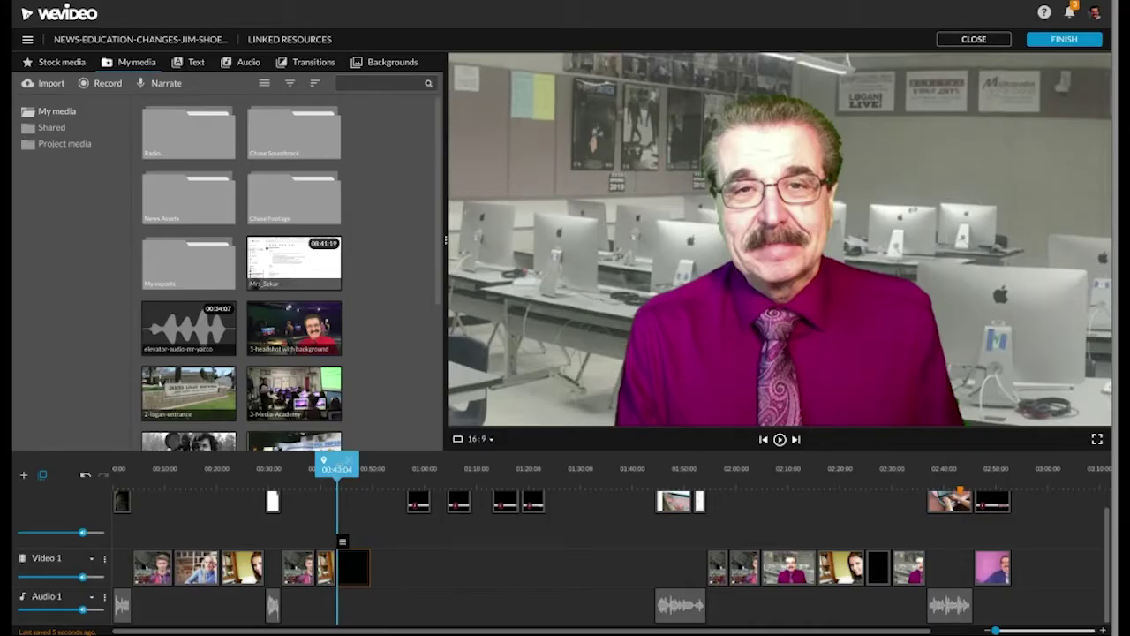
Step: Scrub through the black-thumbnail clip at the end of the shortened section to review its content
left_click_drag(555, 320, 196, 320)
left_click_drag(128, 462, 366, 461)
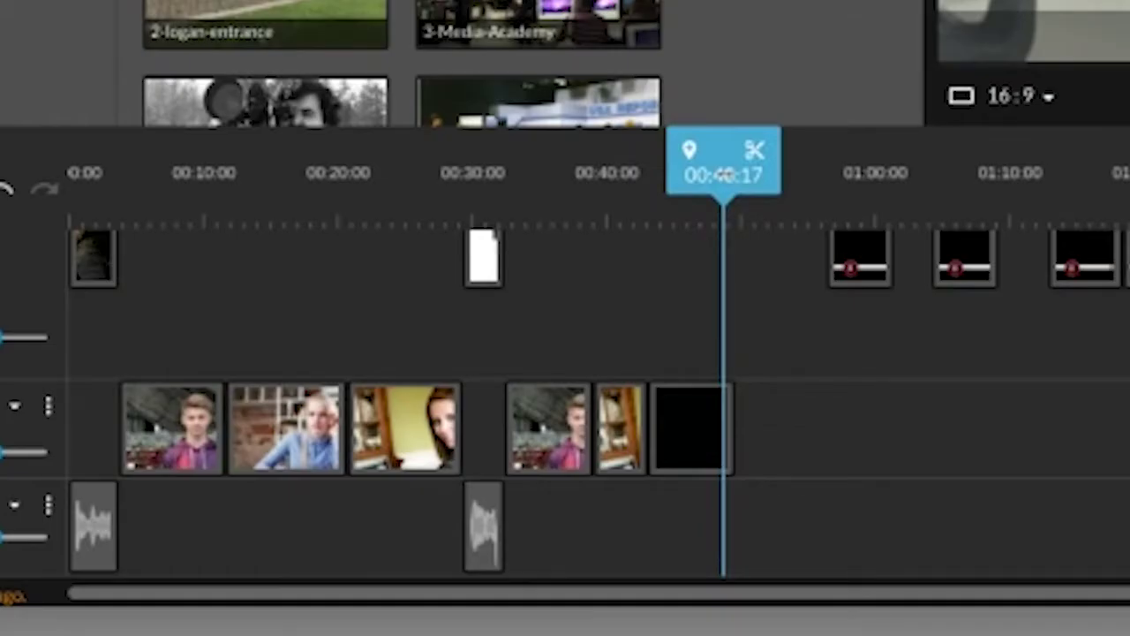
left_click(694, 429)
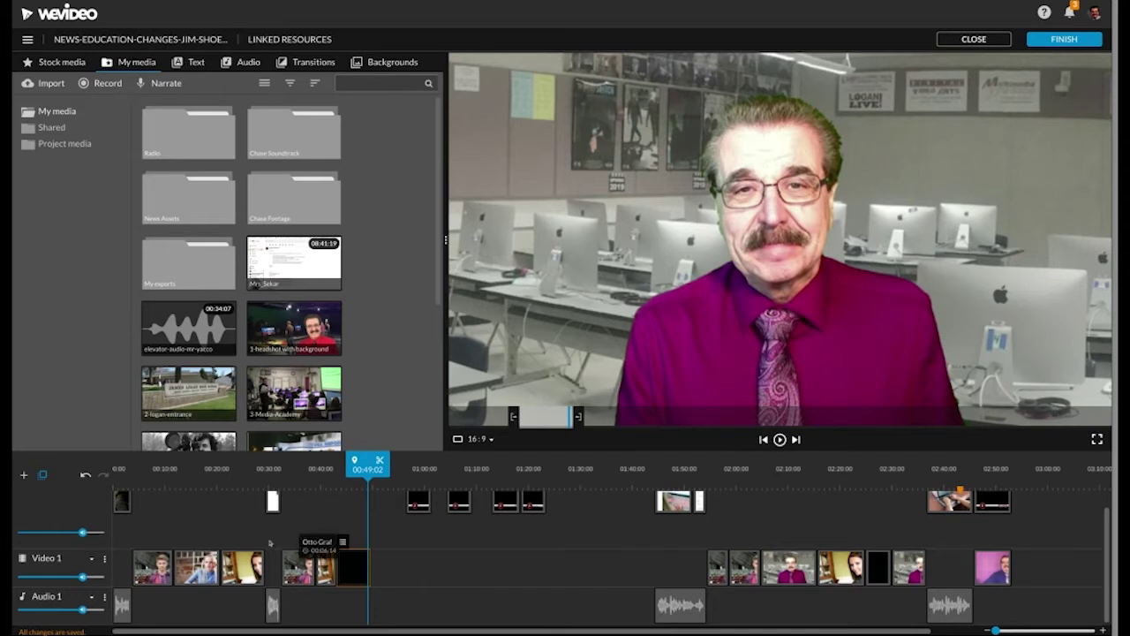
Step: Delete all video and audio clips between about 01:45 and the final sign-off clip
left_click_drag(661, 539, 797, 613)
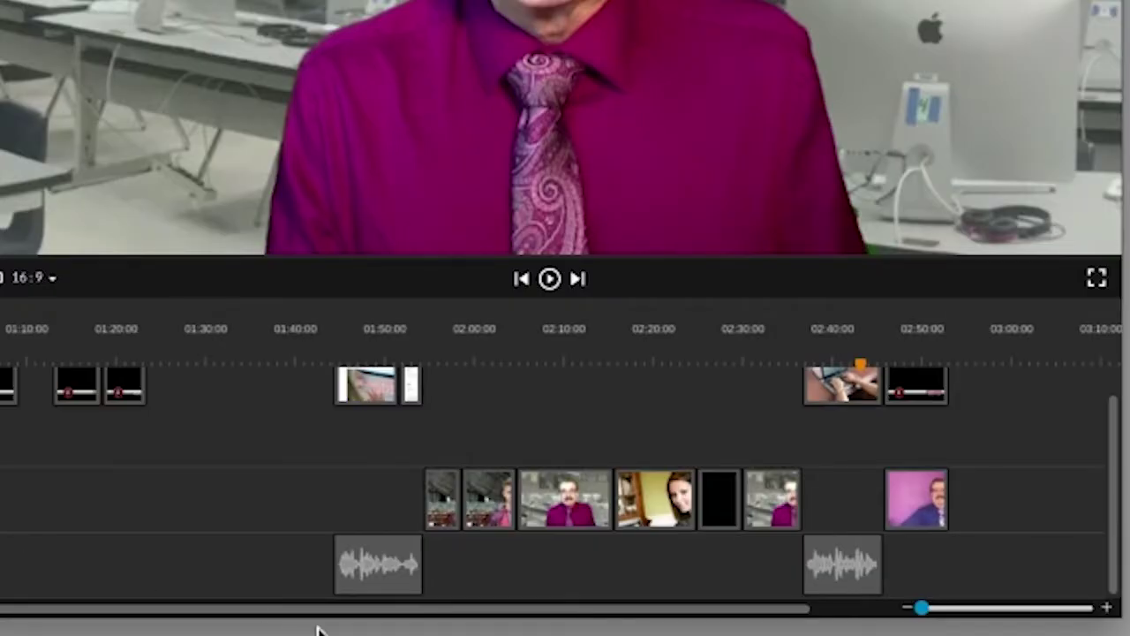
left_click_drag(312, 387, 851, 604)
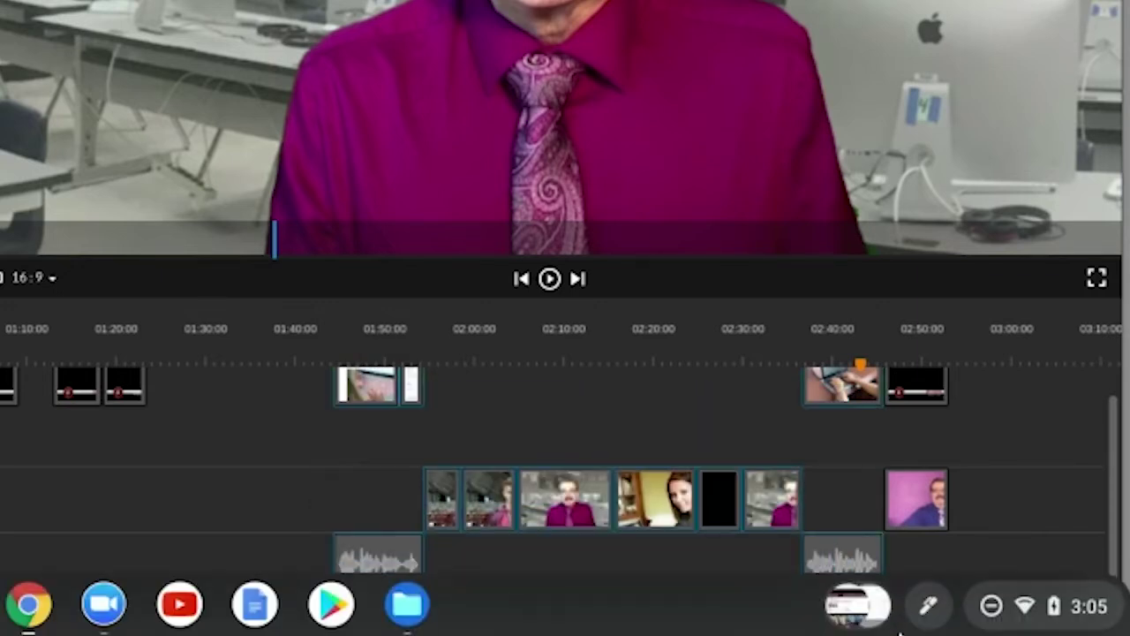
key("Delete")
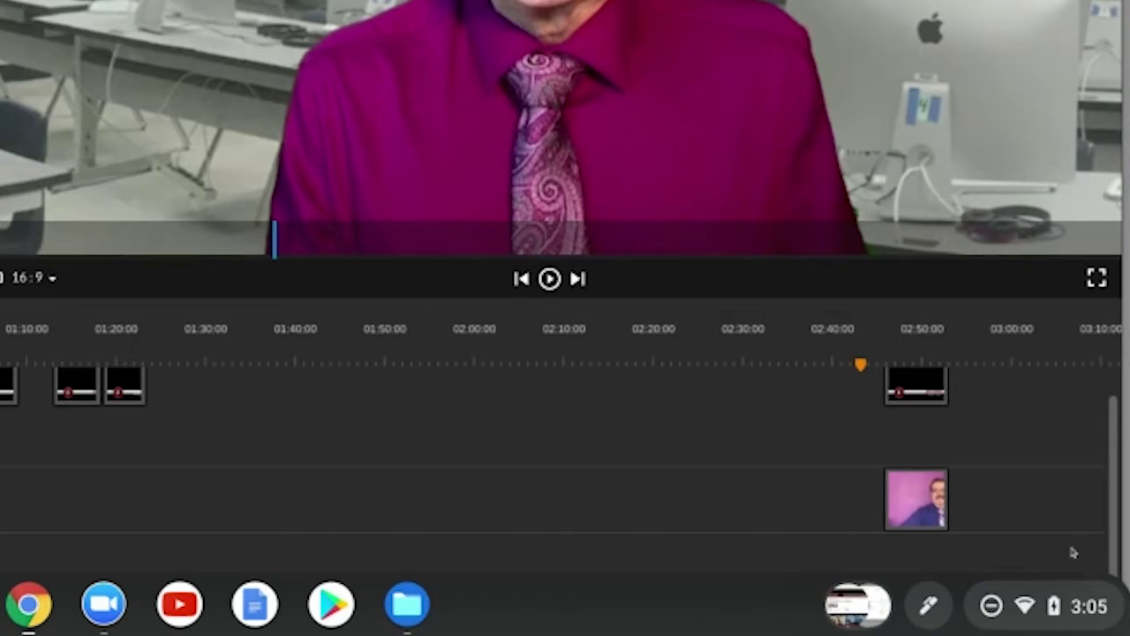
Step: Try to move the final sign-off clip and its title earlier on the timeline
left_click(932, 393)
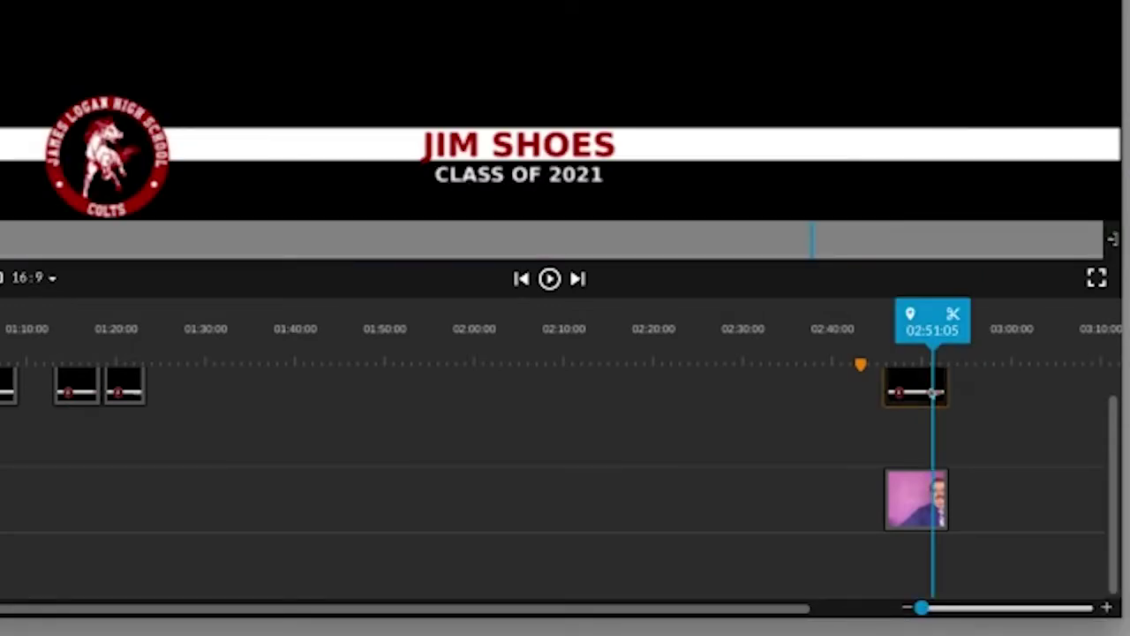
left_click_drag(907, 502, 291, 467)
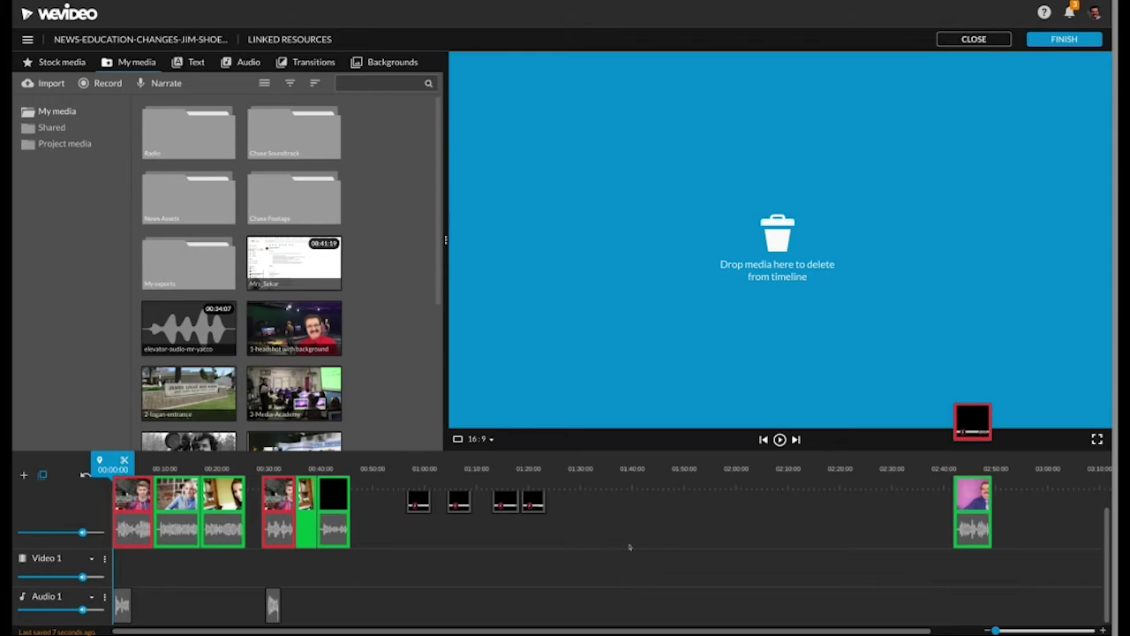
left_click_drag(630, 548, 651, 561)
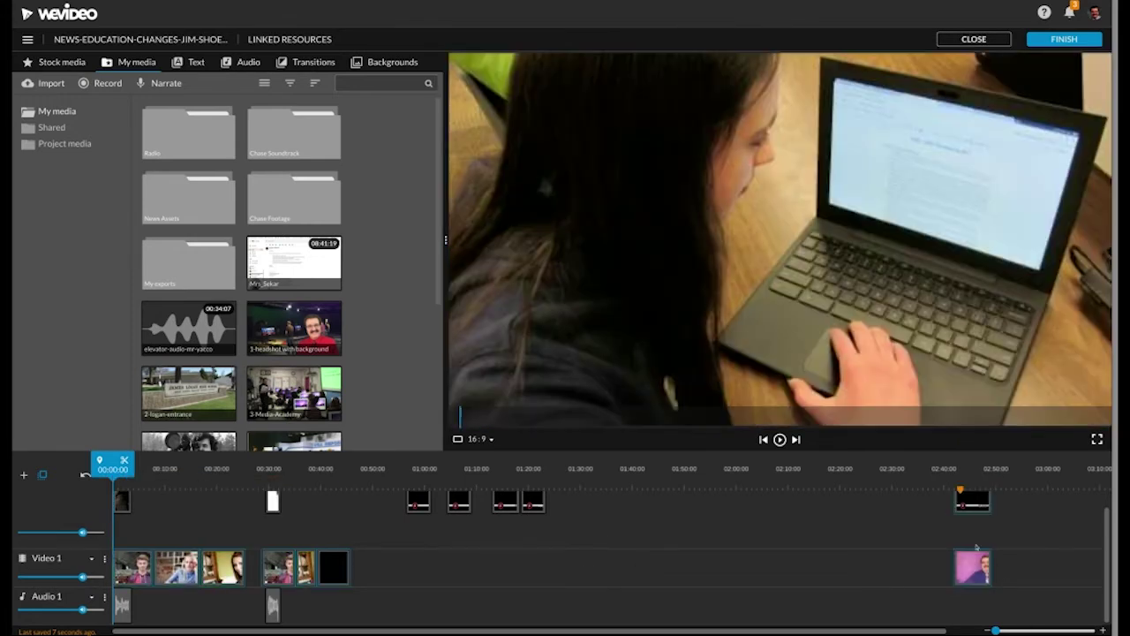
Step: Move the sign-off clip and its lower-third title together to start at about 01:28, beside the other titles
left_click_drag(924, 512, 985, 566)
left_click_drag(974, 500, 589, 500)
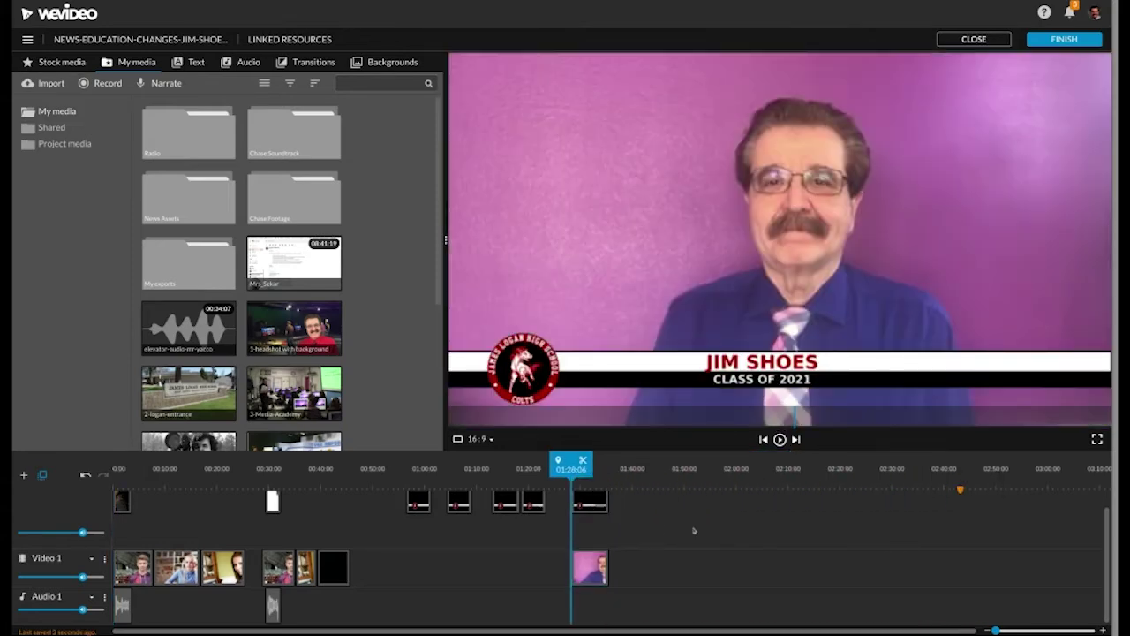
Step: Shift the six story clips on Video 1 together so the first one starts at 00:03:20, after the opening voice-over
left_click(322, 534)
left_click_drag(328, 480, 349, 478)
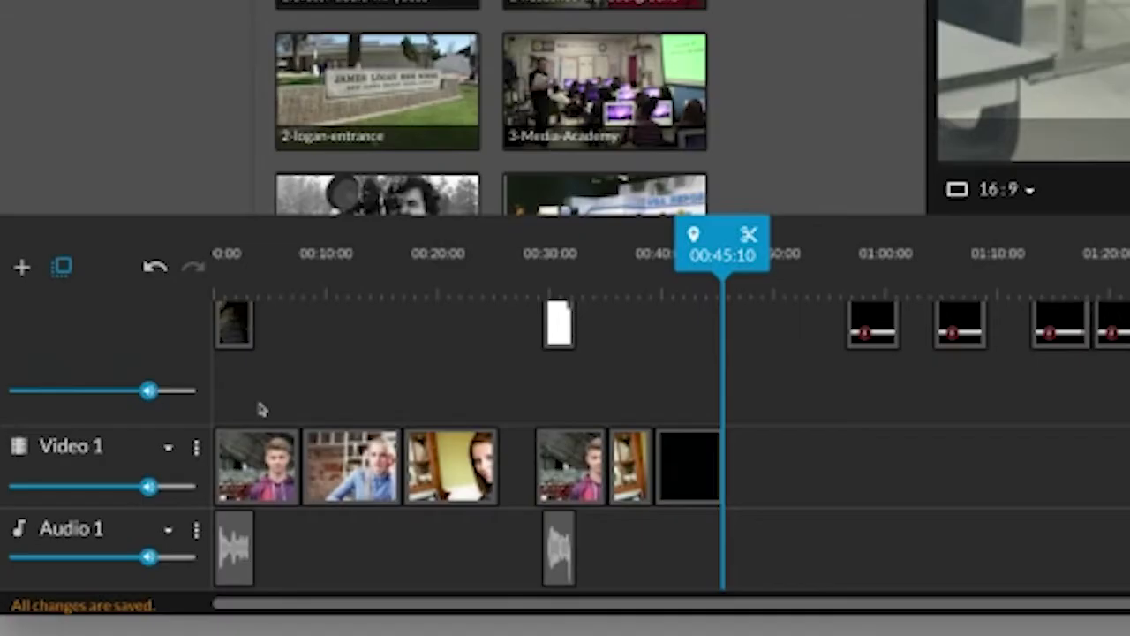
left_click_drag(133, 538, 314, 575)
left_click_drag(645, 482, 677, 484)
left_click_drag(257, 464, 299, 464)
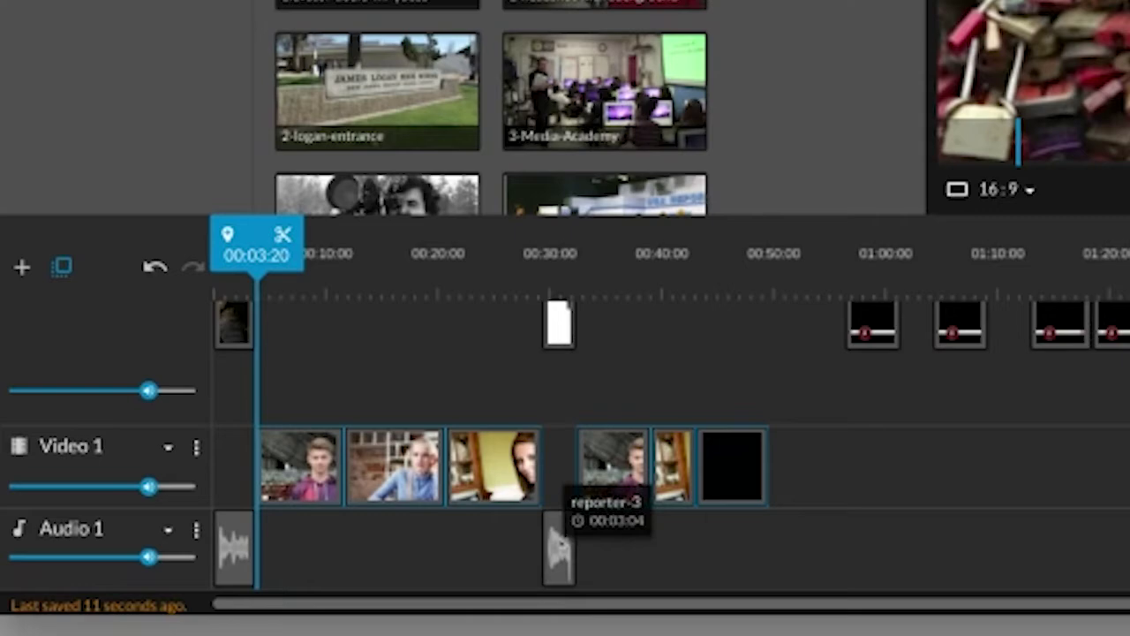
left_click(881, 535)
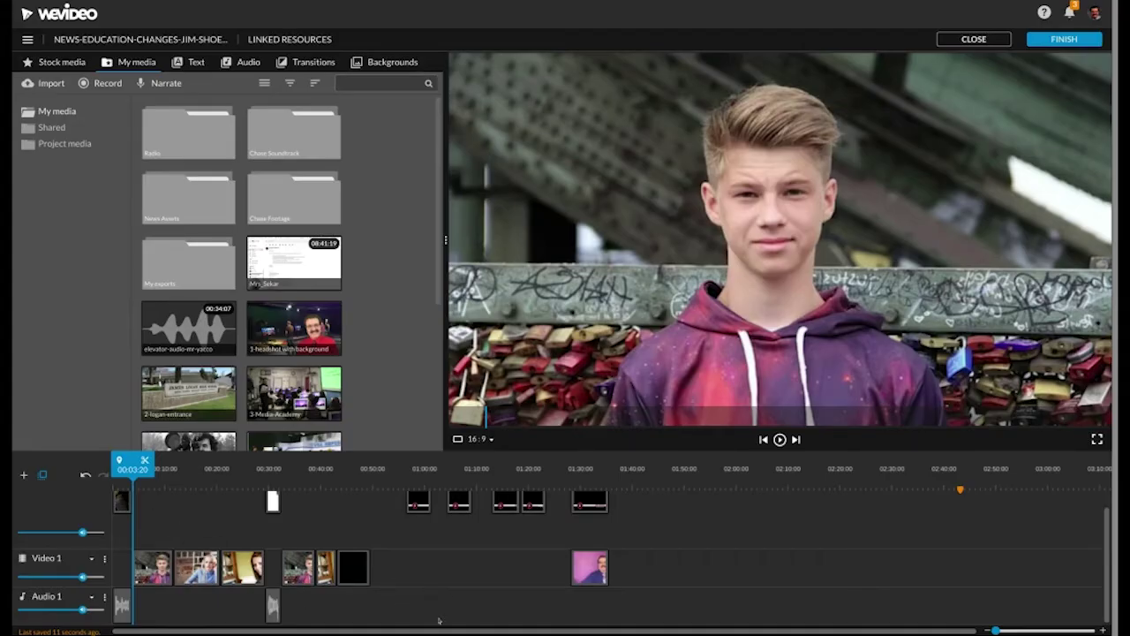
Step: Place the first lower-third title over the first interview at 00:03:20 and set the playhead to the second interview's start at 00:11:11
left_click_drag(421, 512, 150, 529)
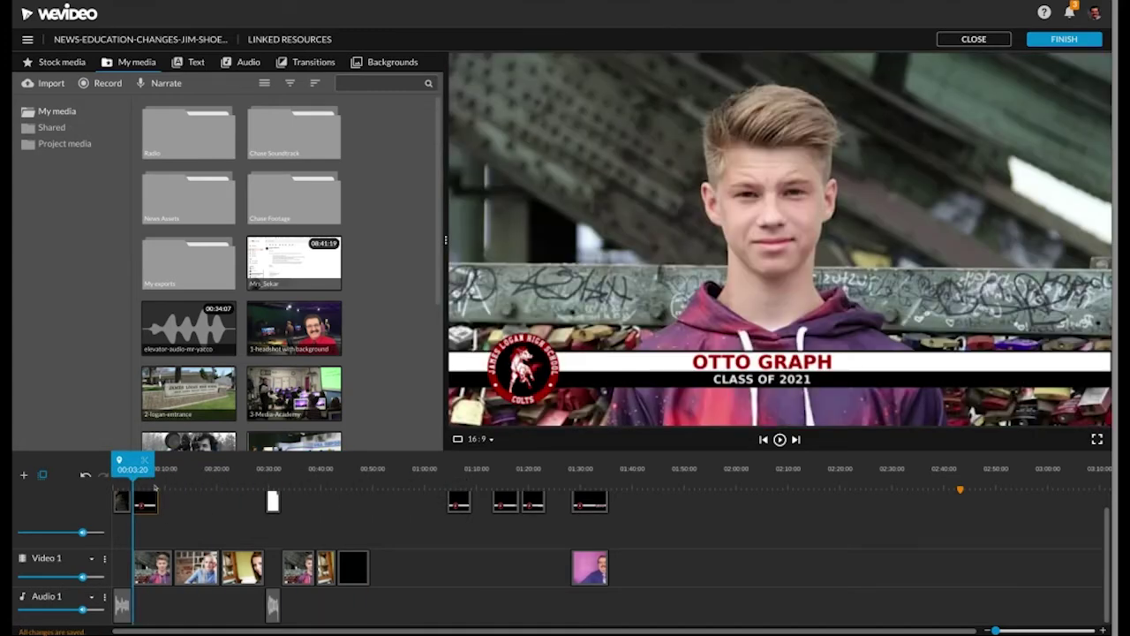
left_click(190, 556)
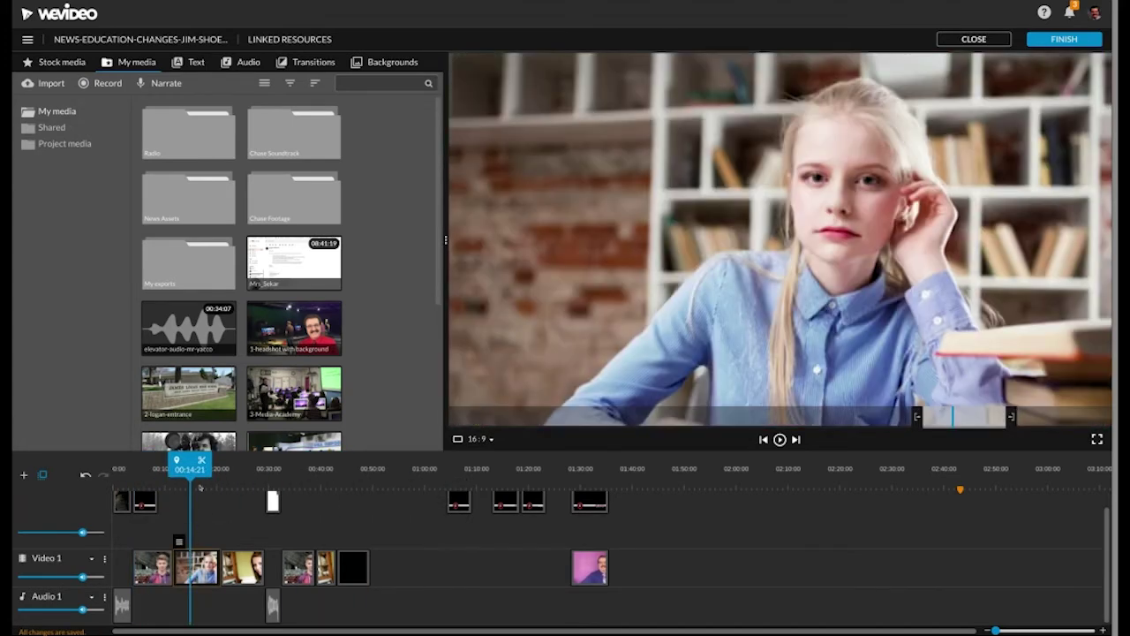
left_click_drag(190, 465, 172, 466)
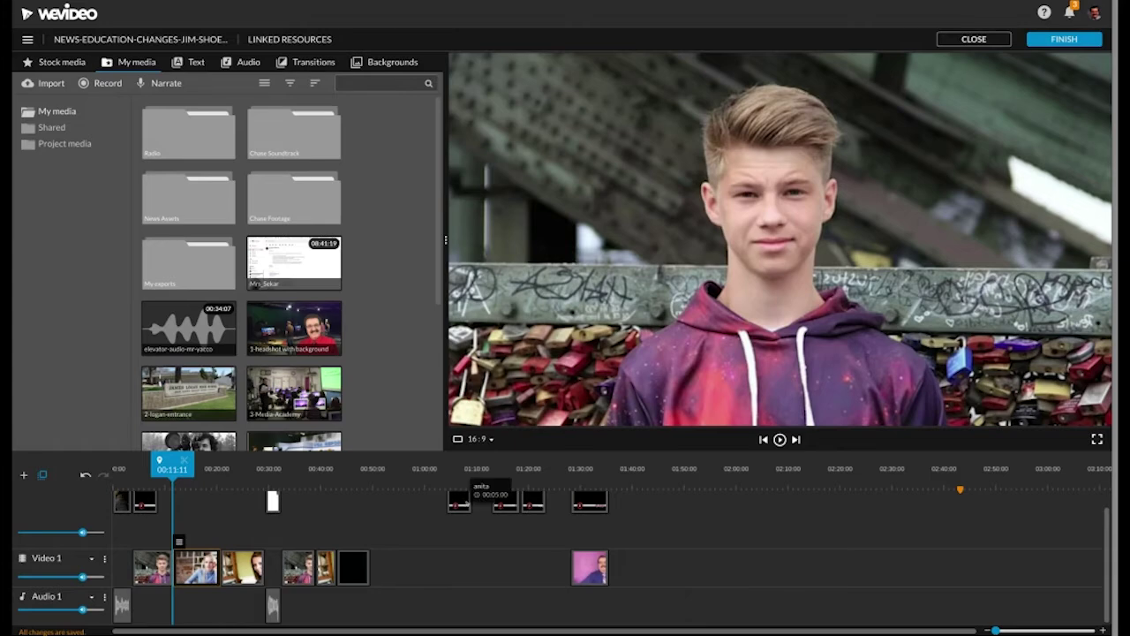
Step: Place the second and third lower-third titles over their interviews, aligned with the clip starts at about 00:11:17 and 00:20:19
left_click(465, 502)
left_click_drag(461, 500, 187, 503)
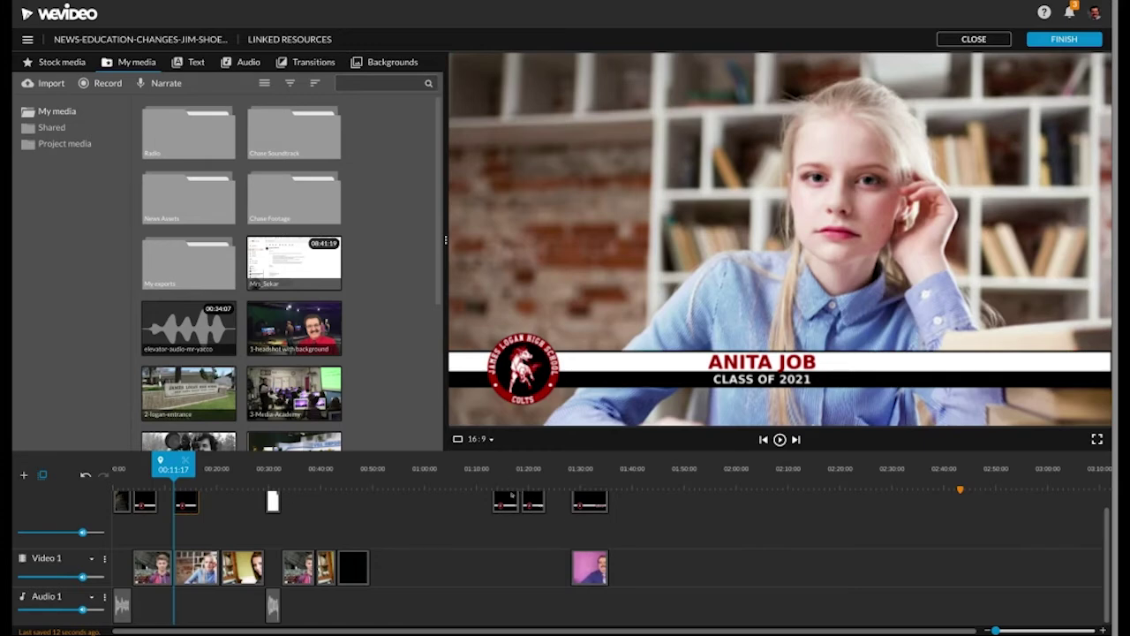
left_click(508, 501)
left_click_drag(505, 501, 233, 501)
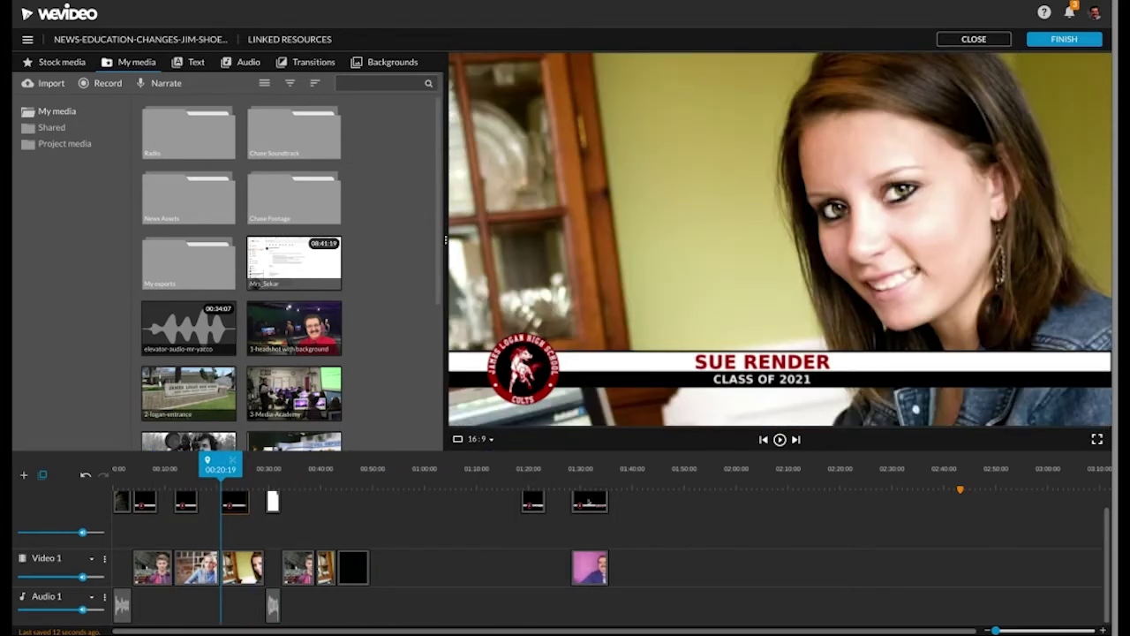
Step: Move the teacher's lower-third title over the black clip on Video 1, starting at 00:43:04
left_click(534, 501)
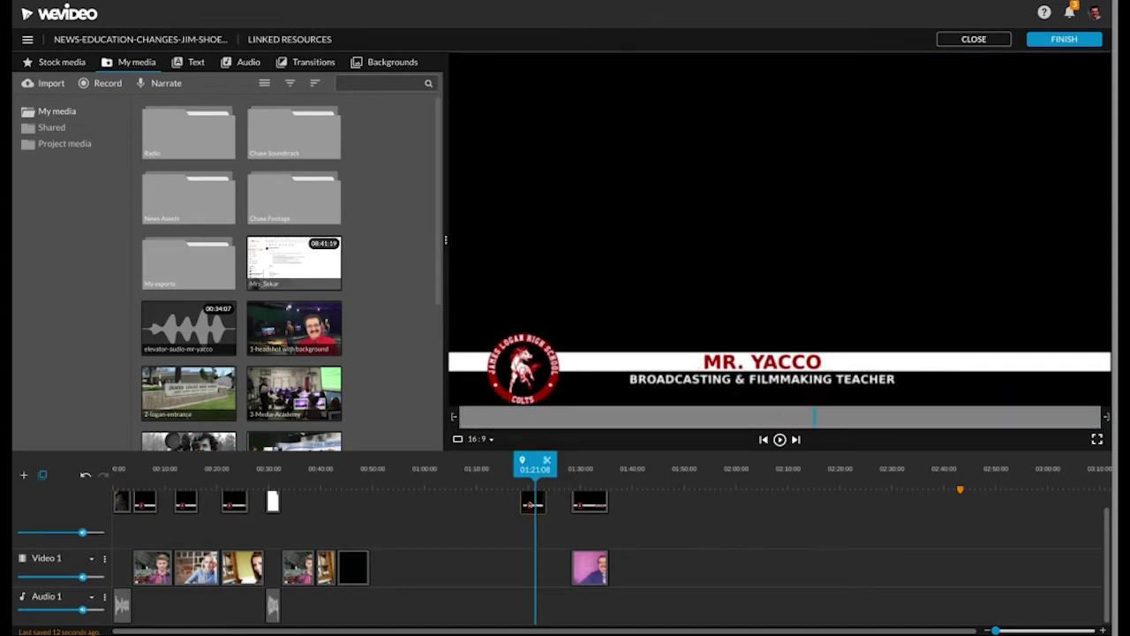
left_click_drag(533, 501, 351, 521)
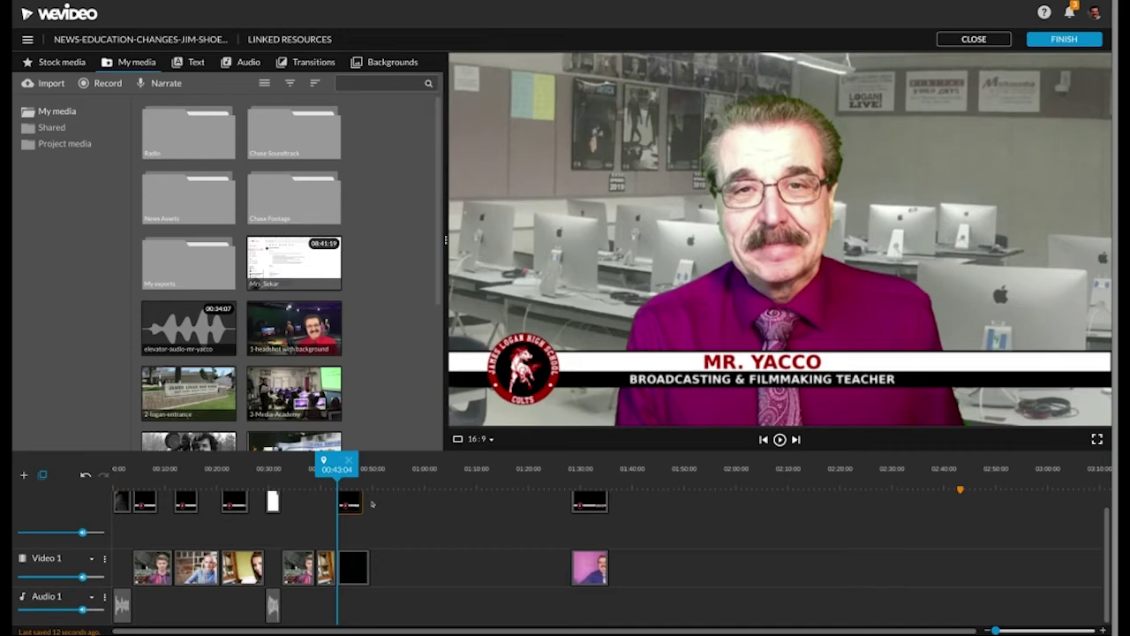
mouse_move(336, 463)
left_mouse_down()
mouse_move(119, 464)
mouse_move(346, 468)
left_mouse_up()
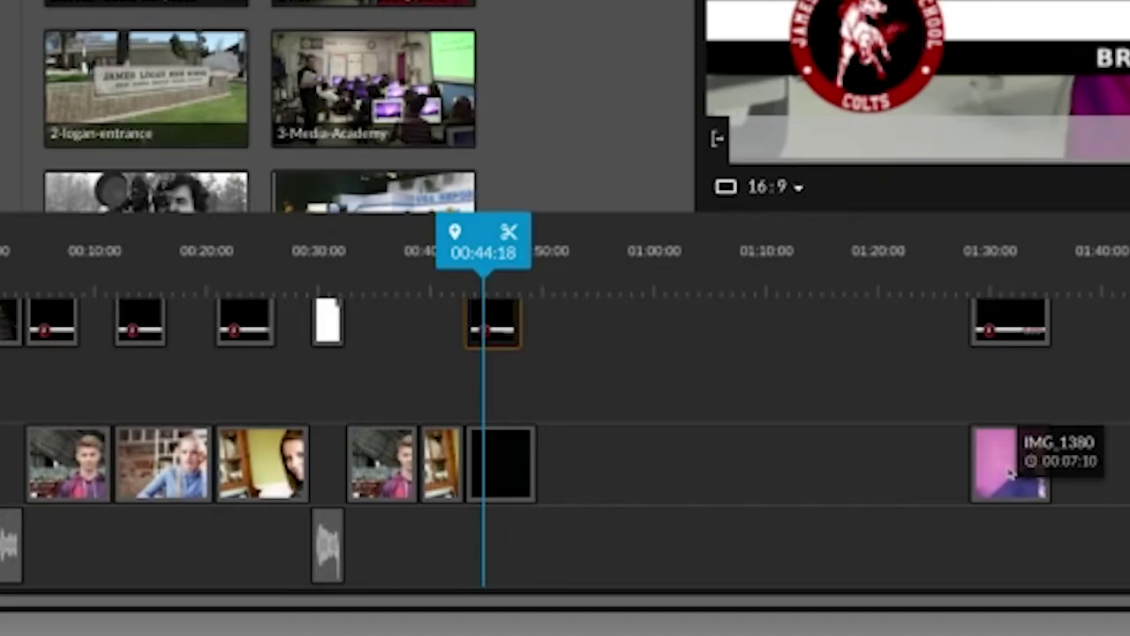
Step: Move the sign-off clip and its lower-third title to start at 00:49:16, directly after the black clip
left_click_drag(592, 569, 404, 567)
left_click_drag(607, 464, 574, 471)
left_click_drag(1015, 317, 592, 362)
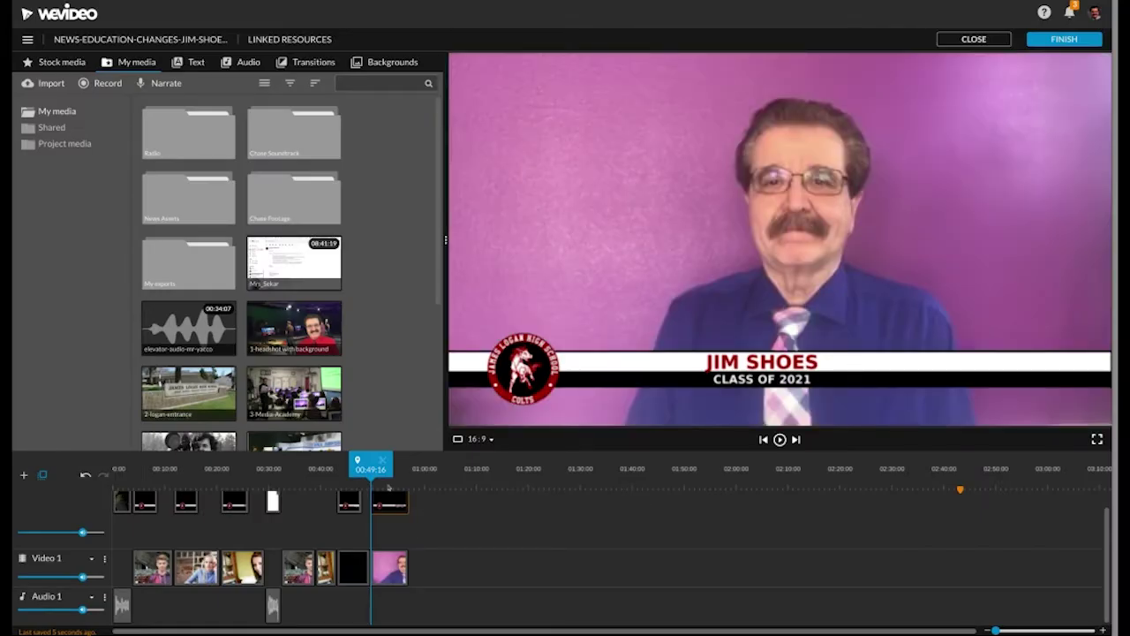
left_click_drag(371, 464, 408, 463)
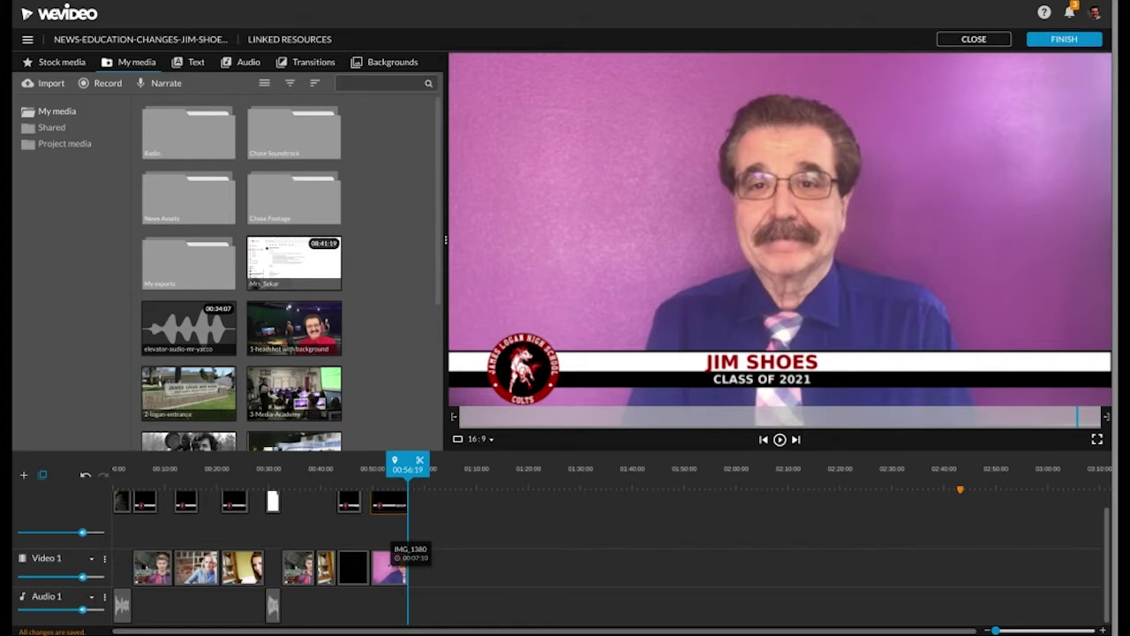
left_click_drag(399, 566, 393, 563)
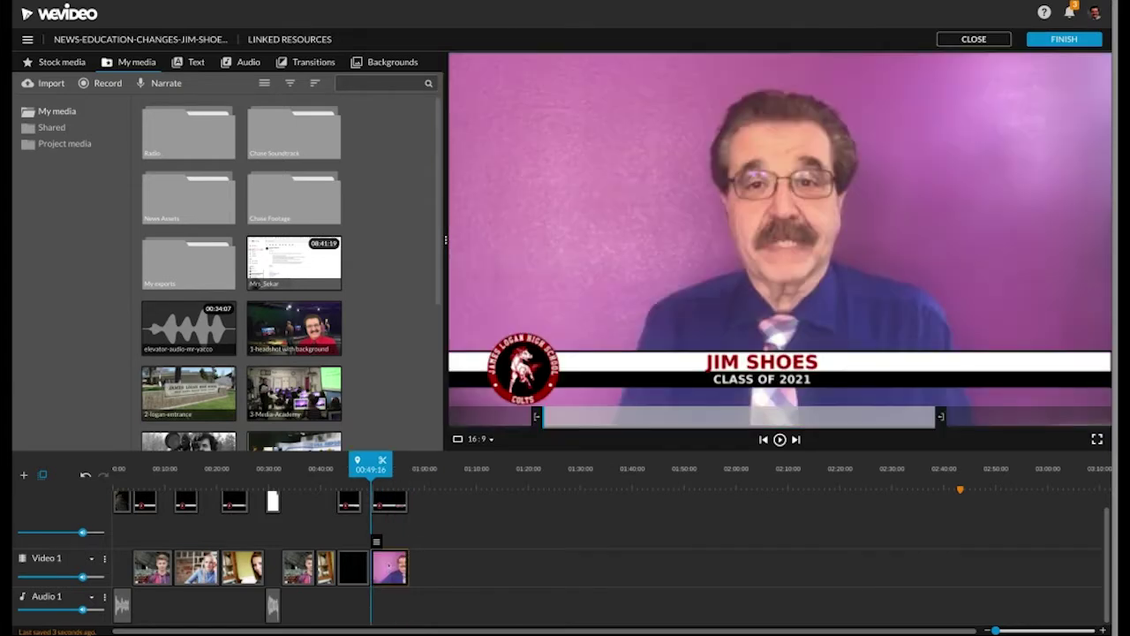
left_click(400, 506)
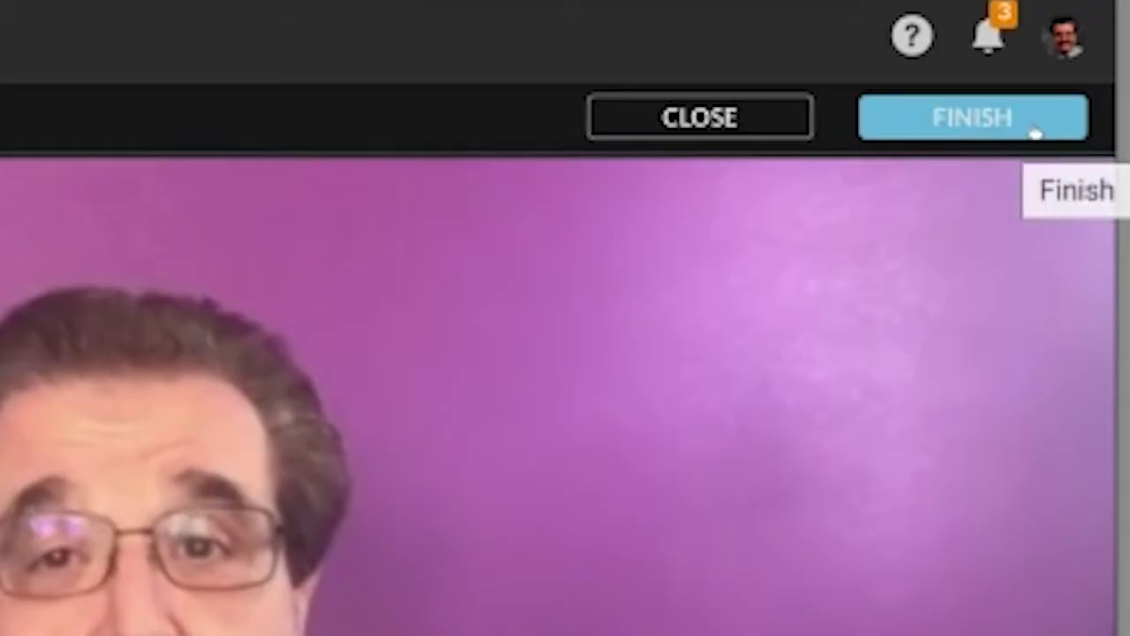
Step: Finish the excerpt project and export it as a video in HD 1280x720 resolution
left_click(1071, 40)
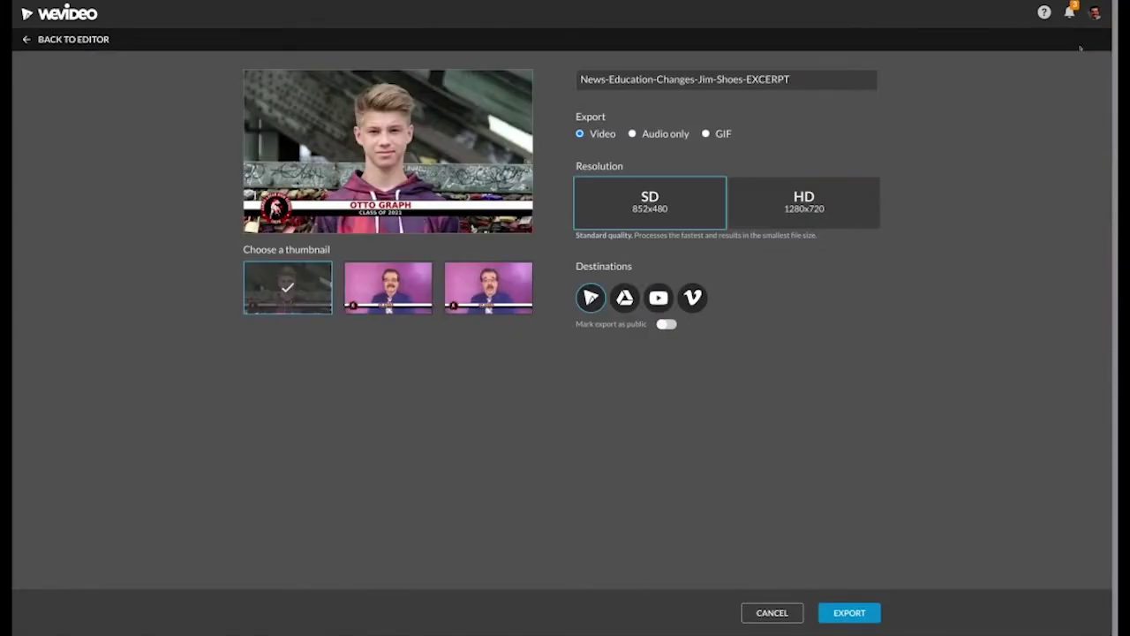
left_click(820, 224)
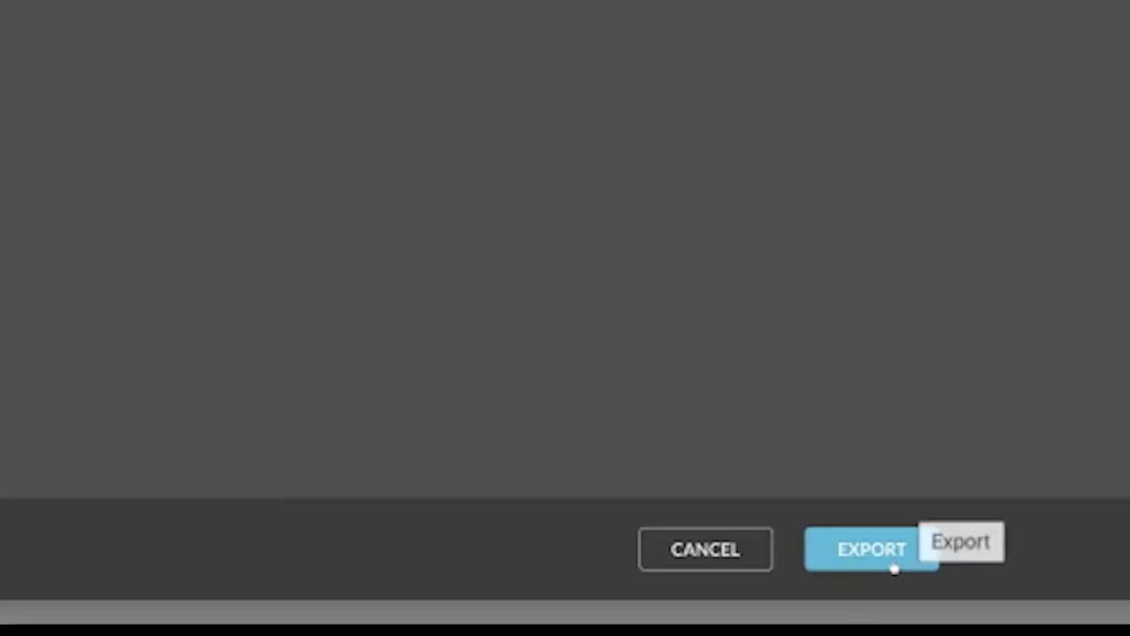
left_click(860, 616)
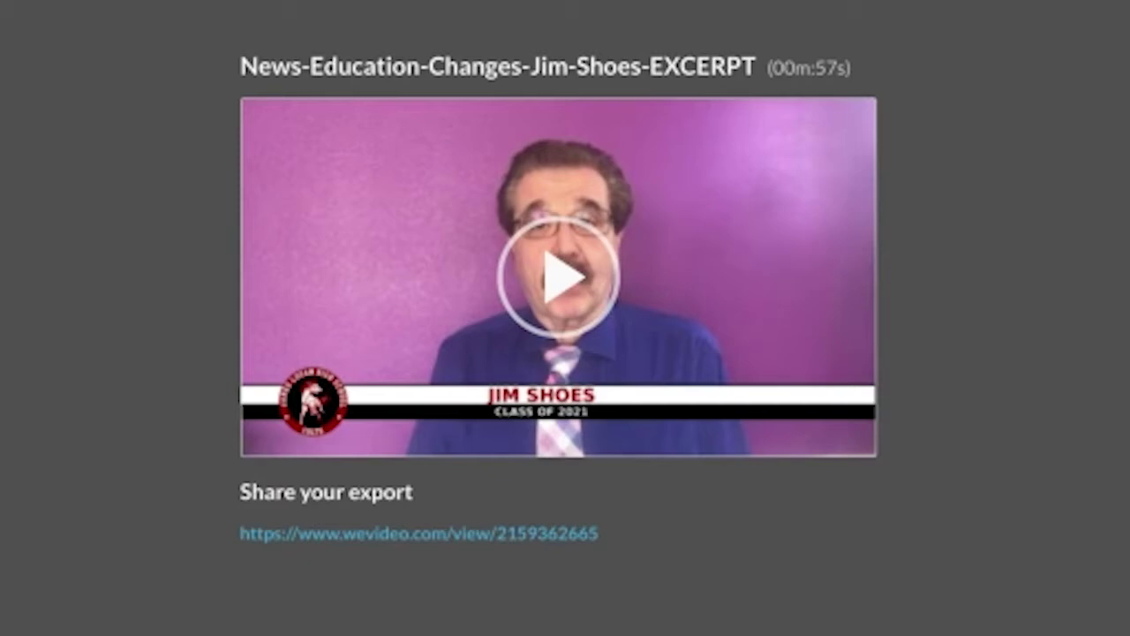
Step: Download the exported excerpt from its share page, save the MP4 in the Distribution folder, and open the saved file
left_click(454, 535)
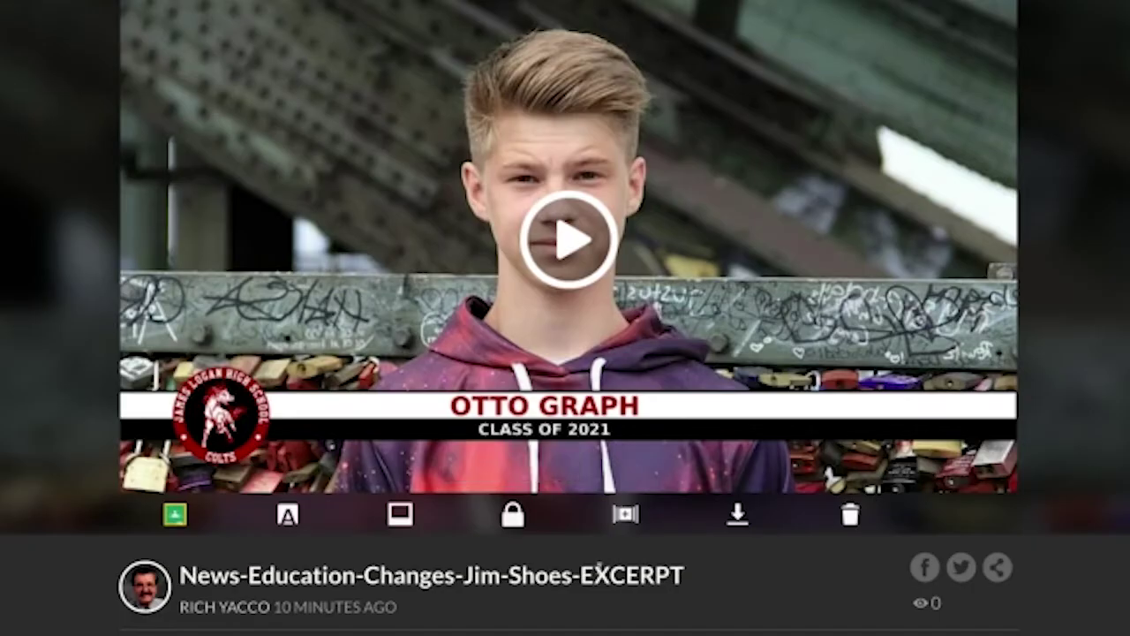
left_click(738, 515)
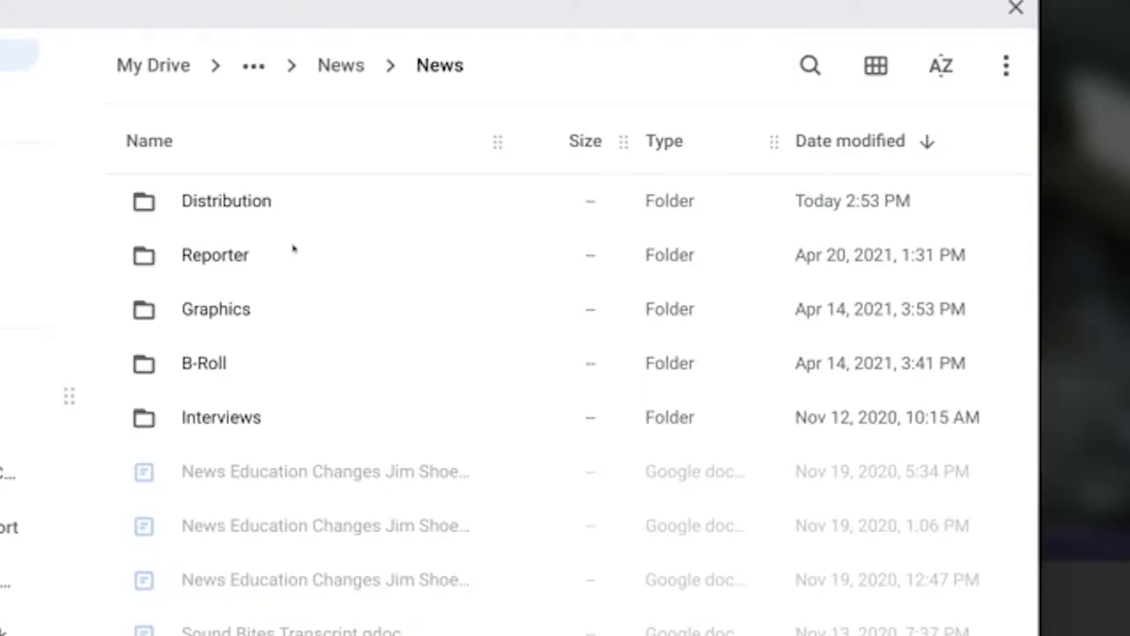
double_click(263, 200)
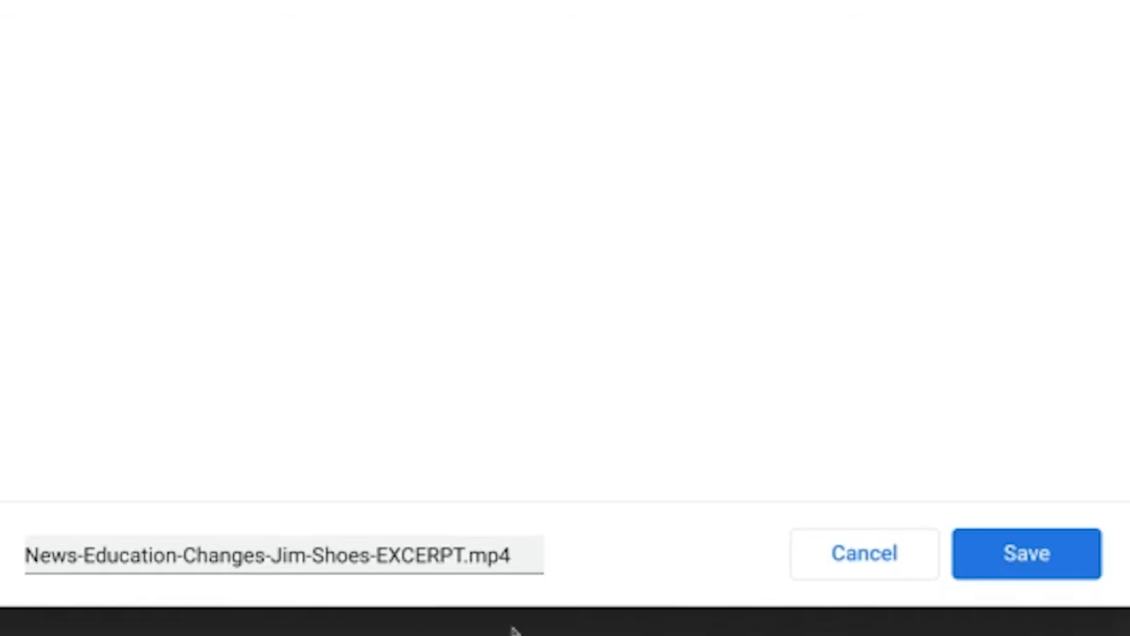
left_click(1019, 572)
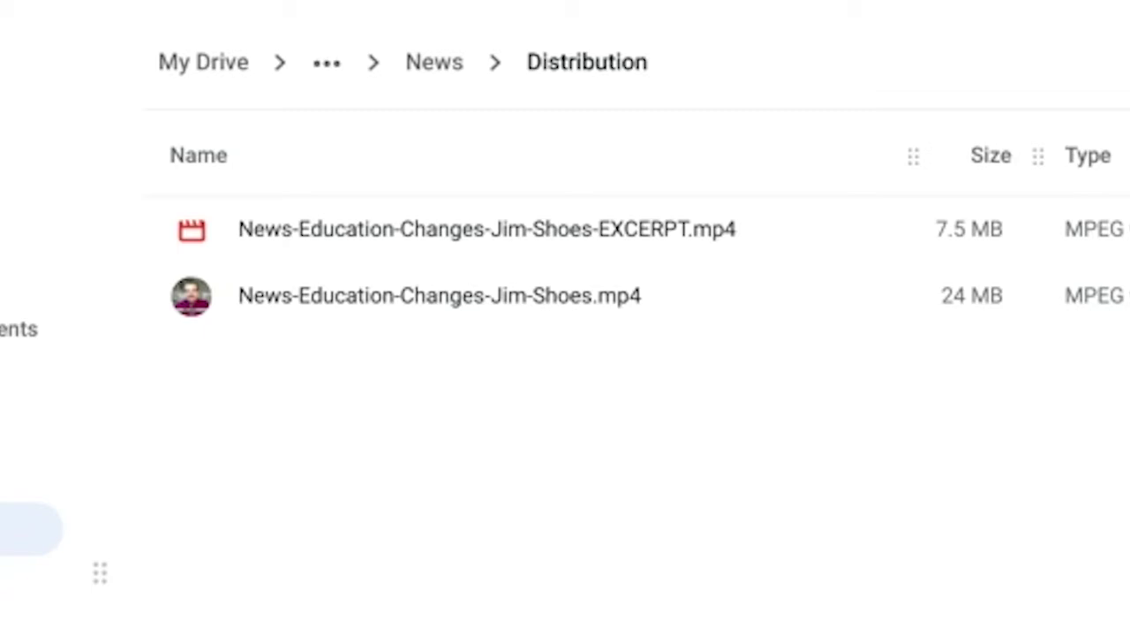
double_click(690, 229)
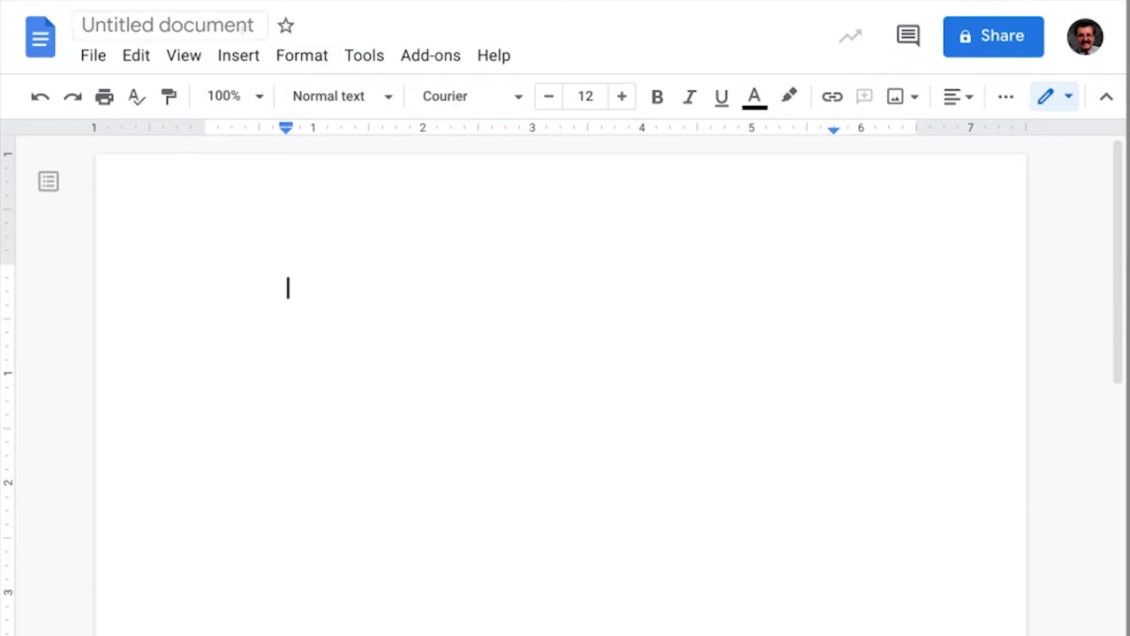
Step: In Google Docs, title the blank document "News-Education-Changes-" plus the reporter's name and "-Promotion", and move it into the Distribution folder
left_click(168, 24)
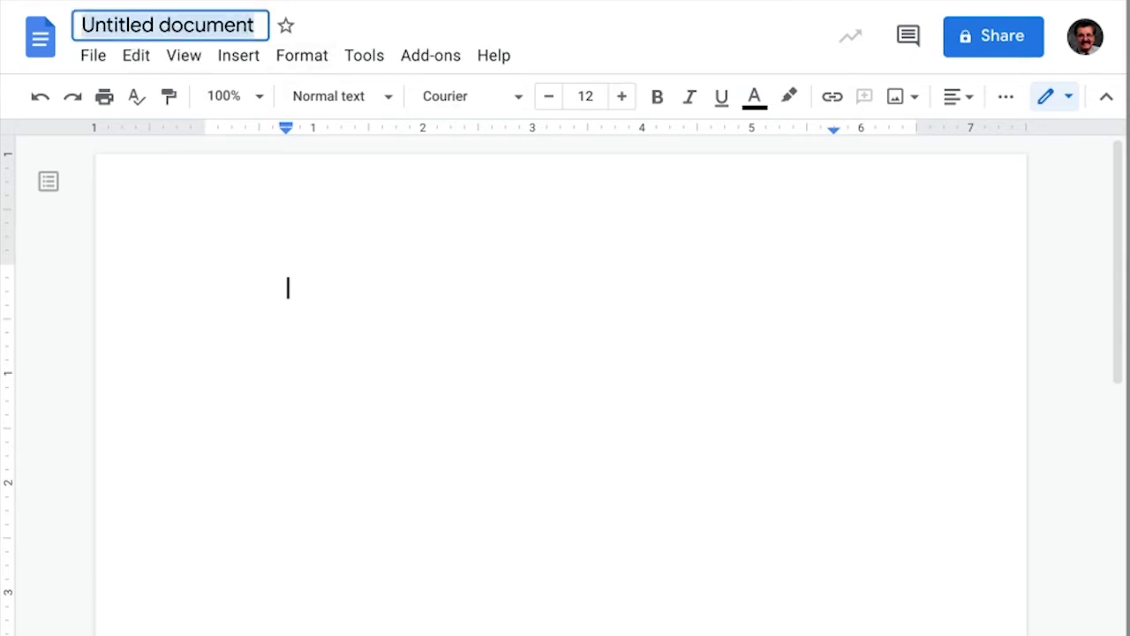
type("Newss")
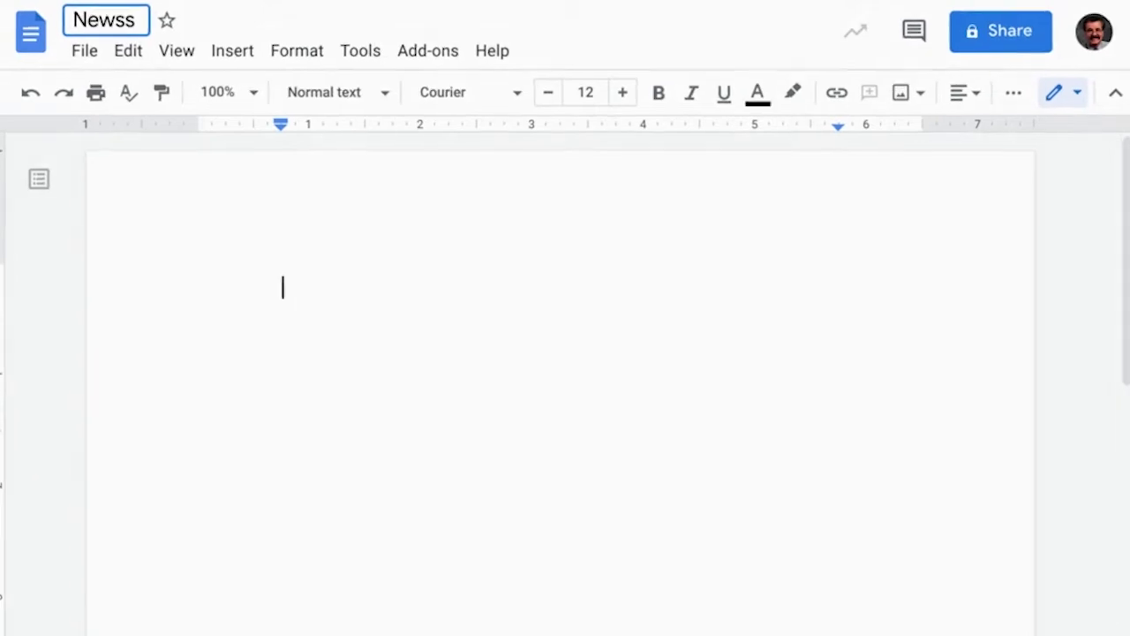
key("BackSpace")
type("-Education")
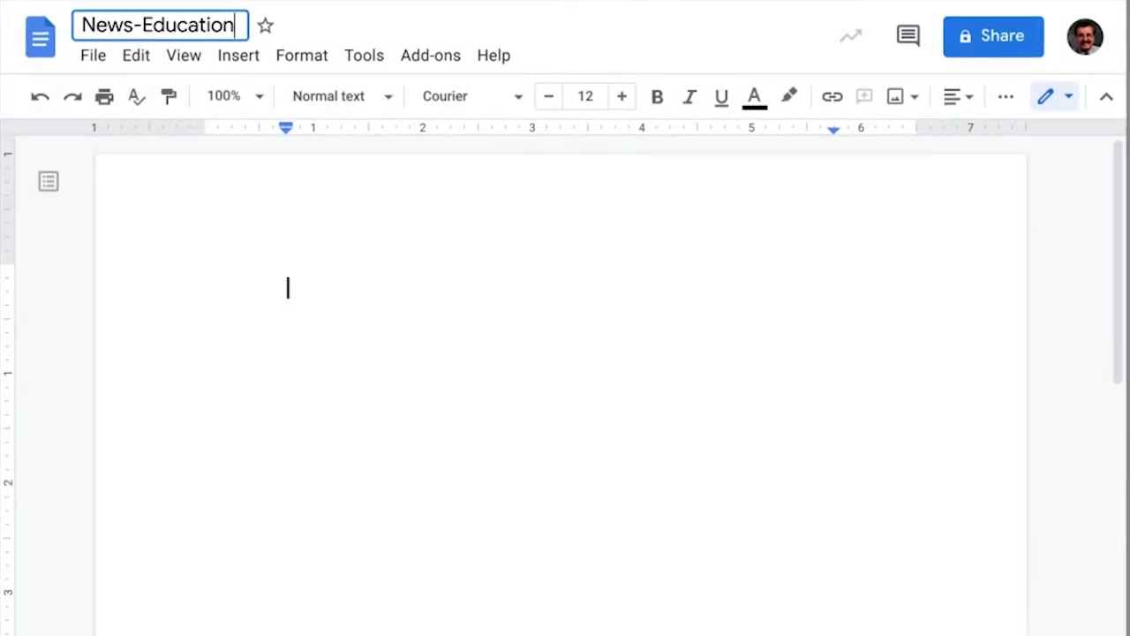
type("-Changes")
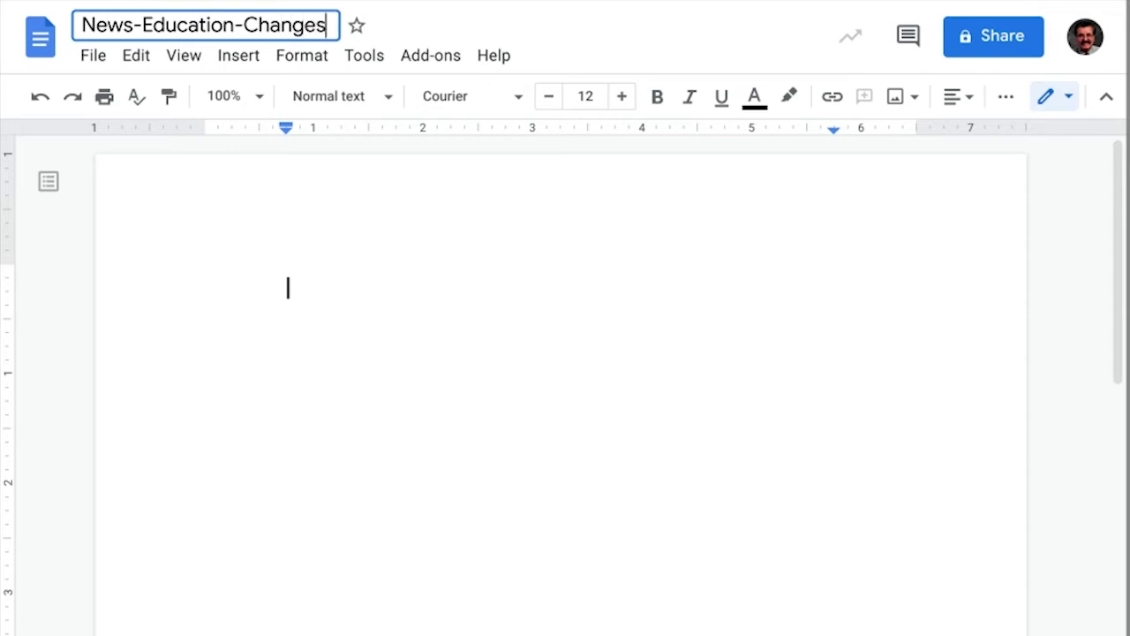
type("-Jim-")
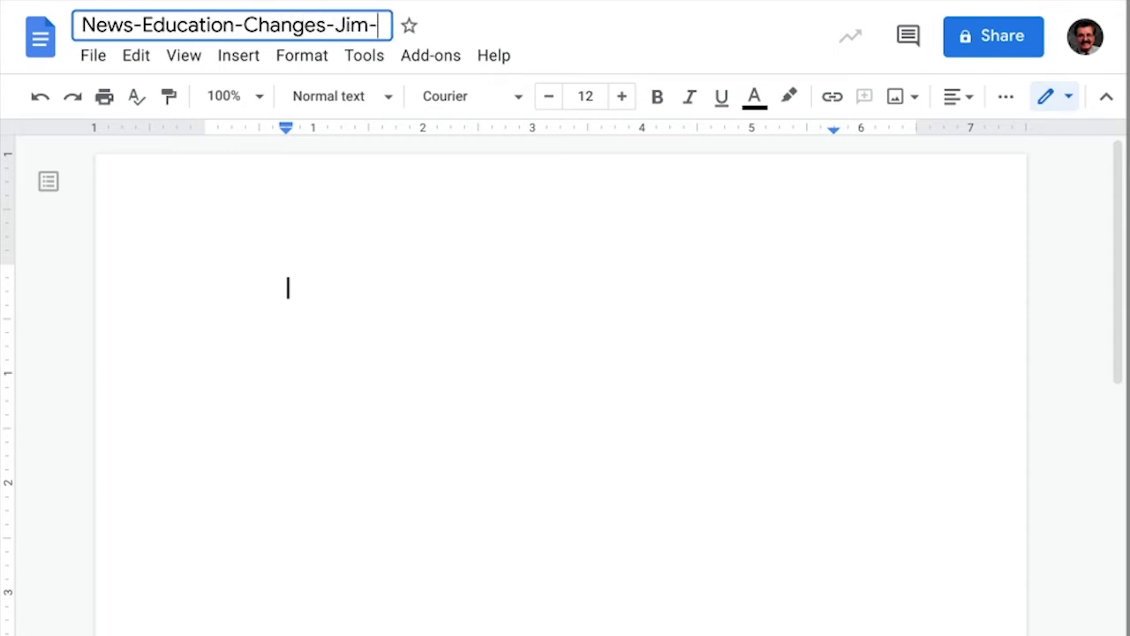
type("Shoes-")
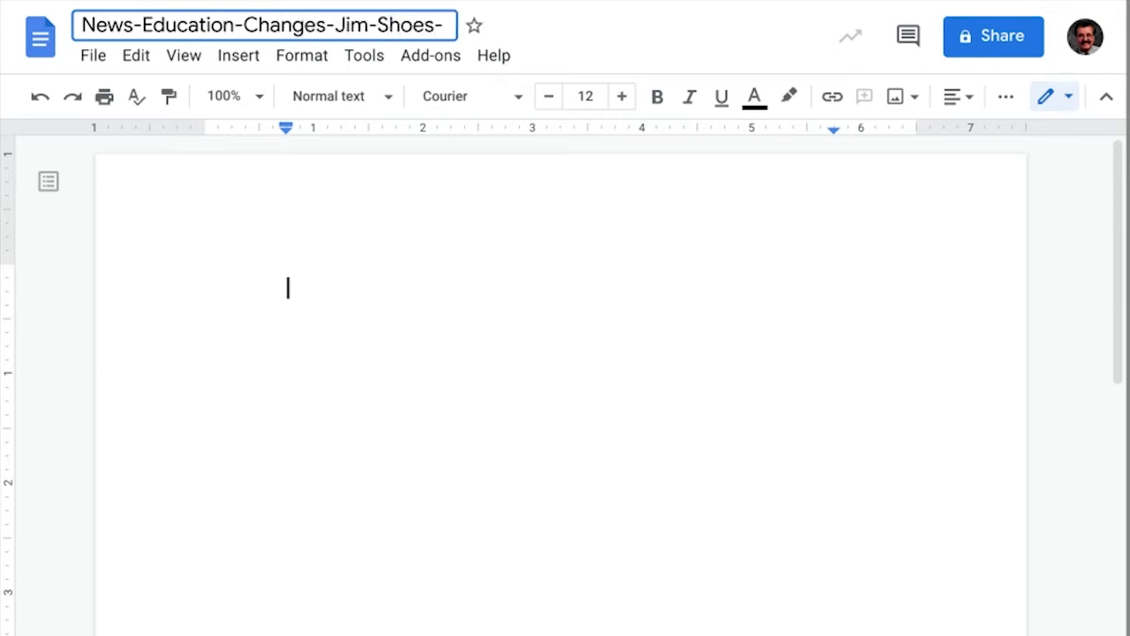
type("Promotion")
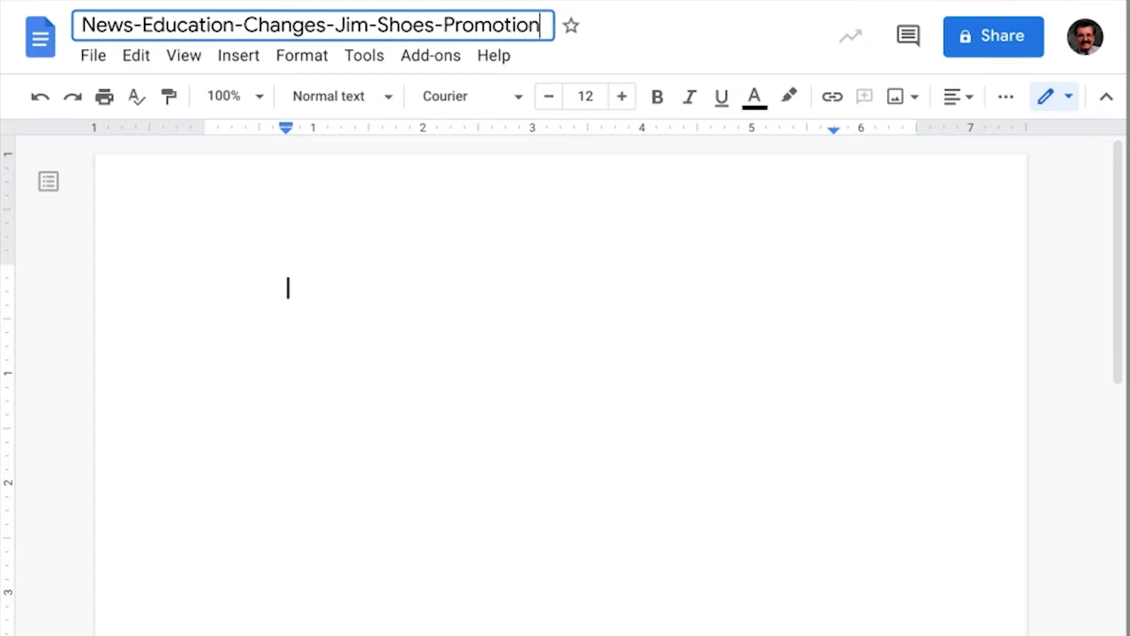
left_click(330, 288)
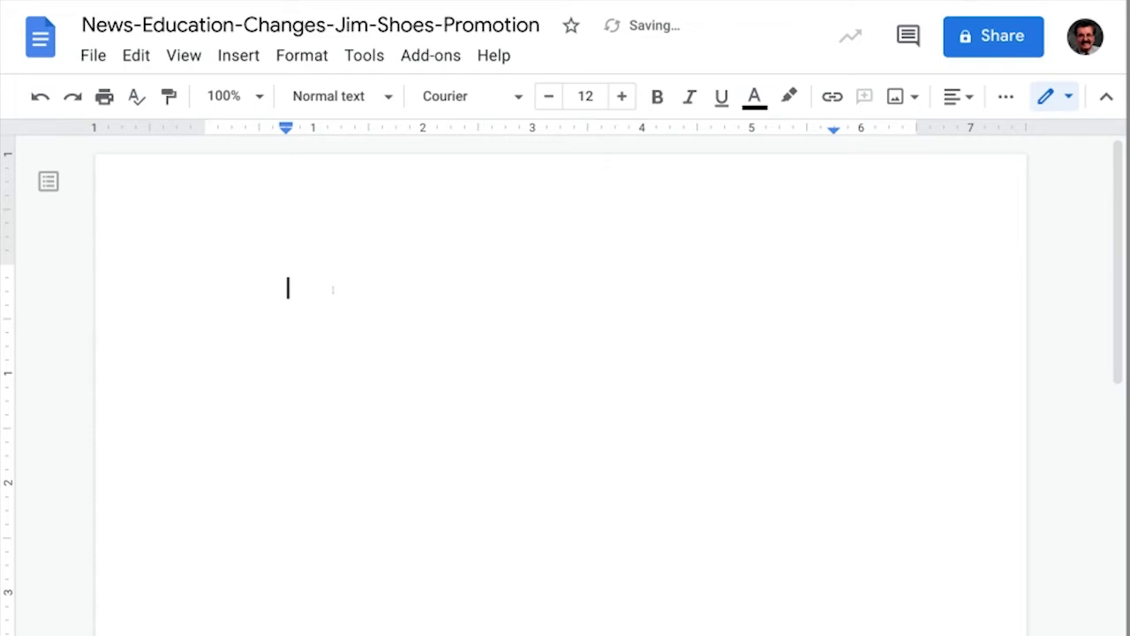
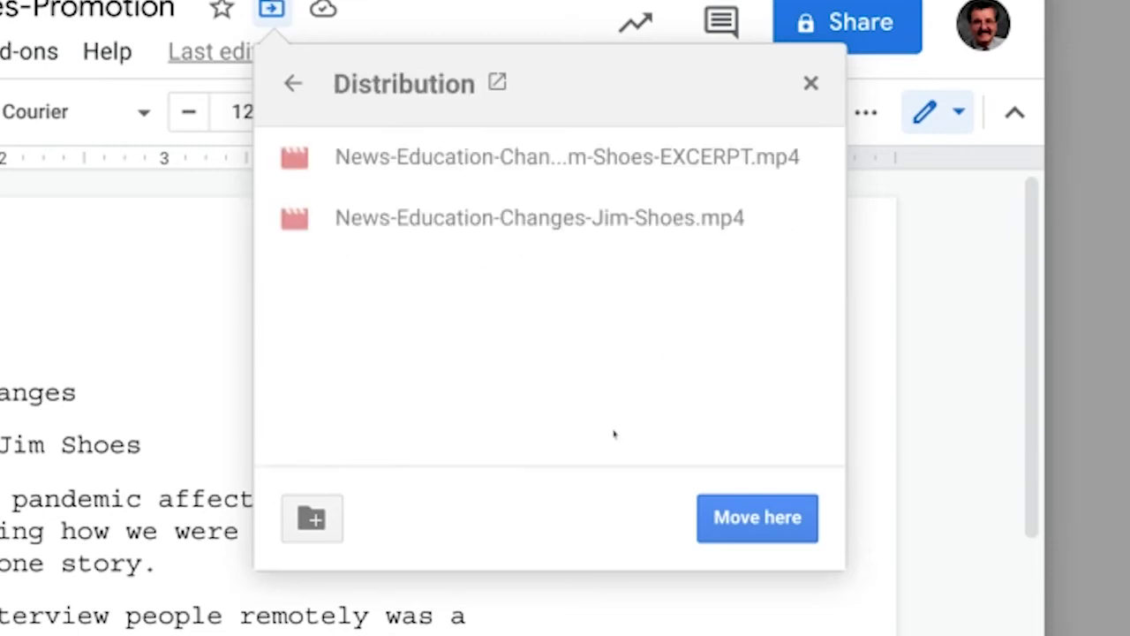
left_click(746, 516)
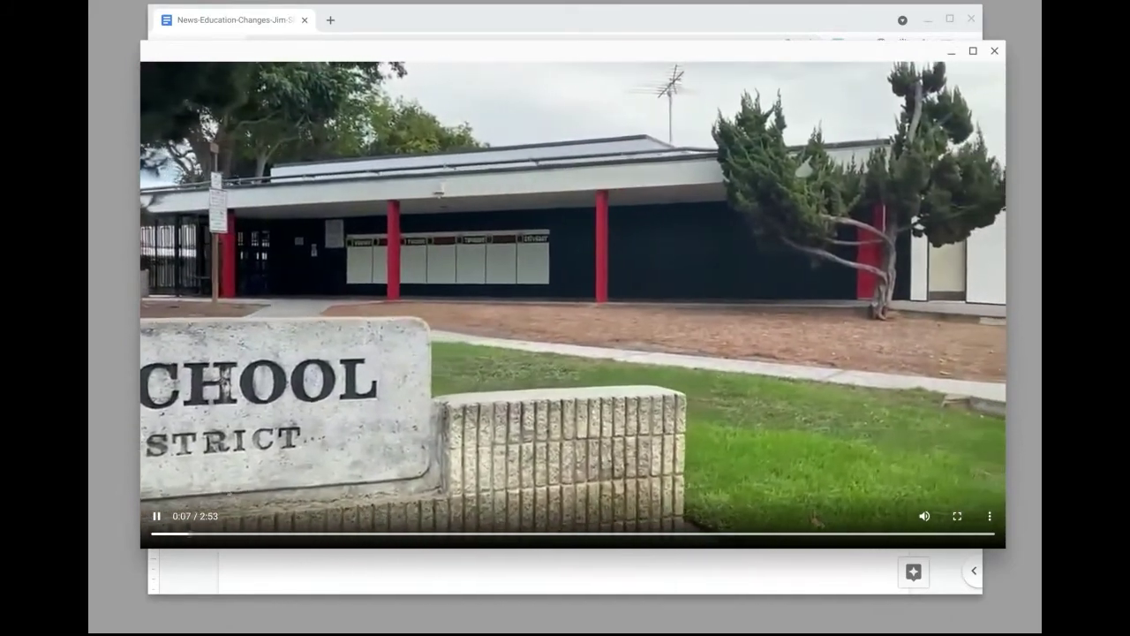
Step: Capture a screenshot of the full news video at 1:45, on the "50 Percent of Students are Failing" frame
left_click(204, 542)
left_click_drag(194, 534, 667, 563)
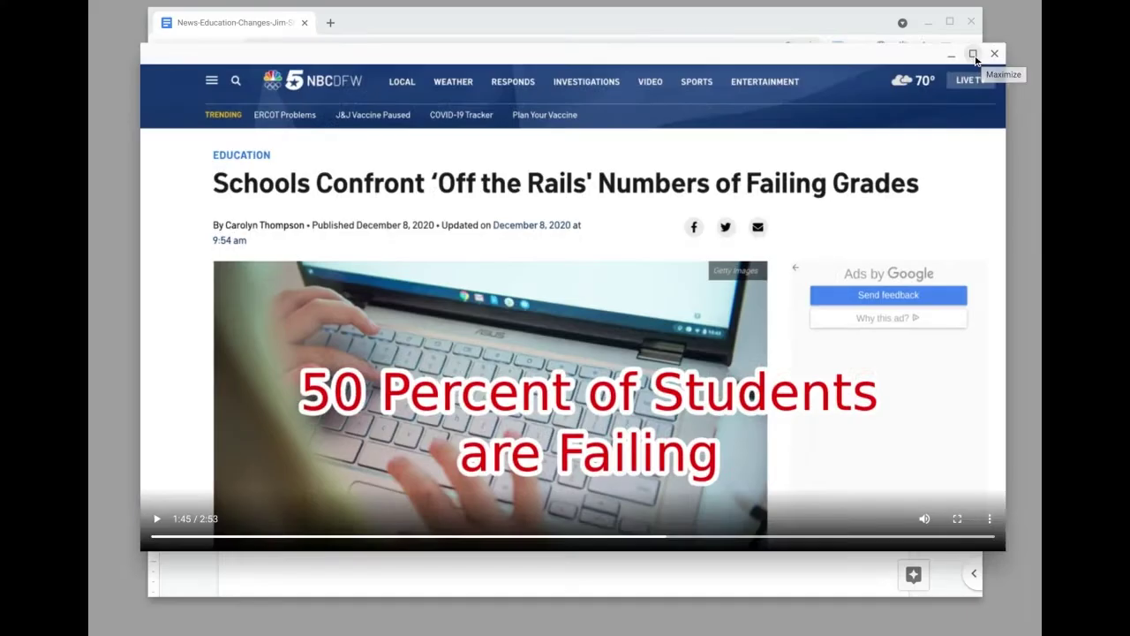
left_click(930, 161)
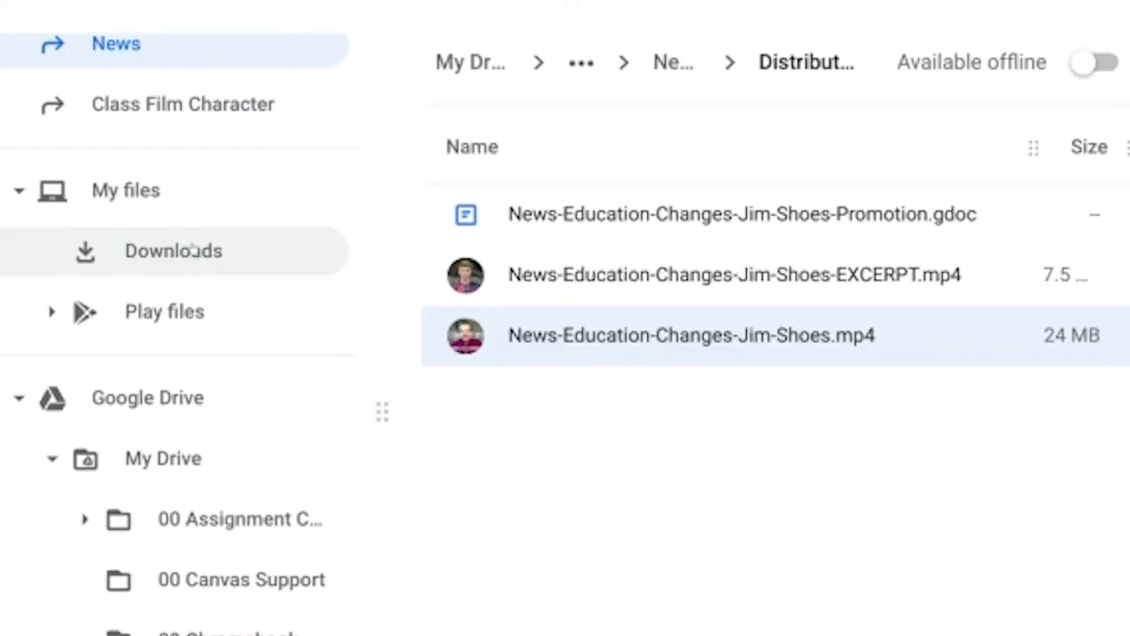
Step: View the newest screenshot in the Downloads folder, Screenshot 2021-04-28 3.34.26 PM.png
left_click(192, 250)
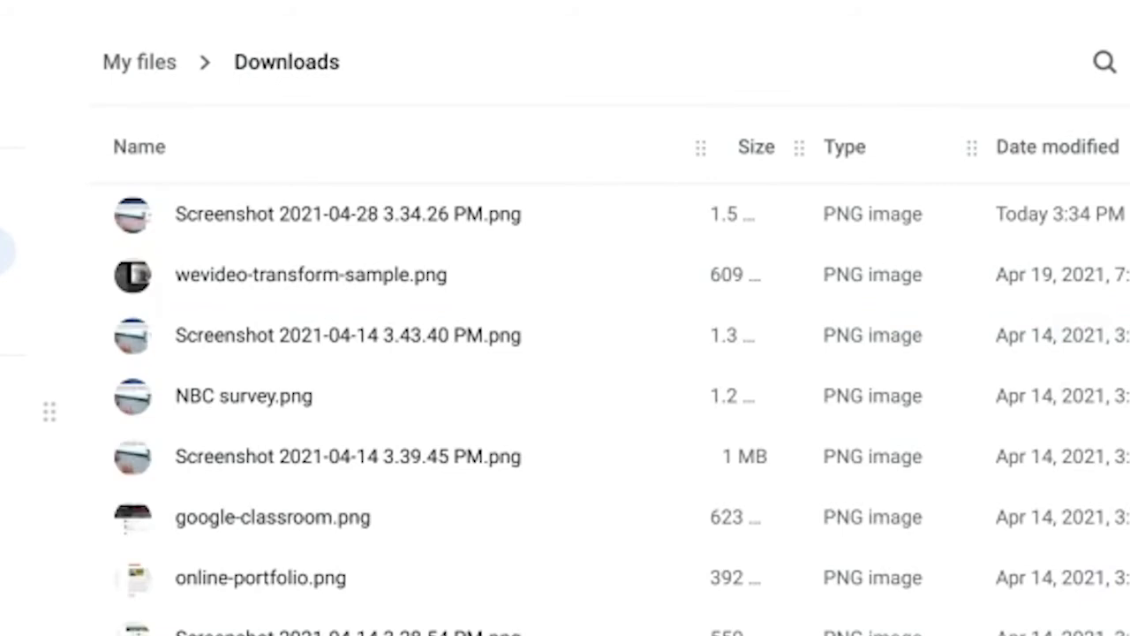
left_click(366, 216)
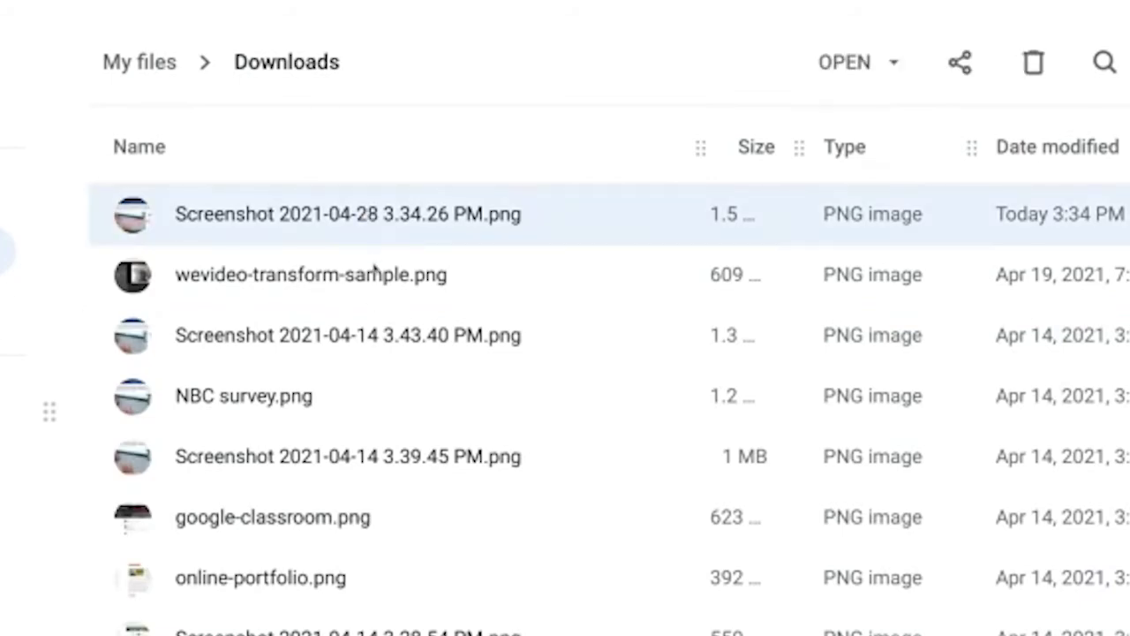
double_click(412, 216)
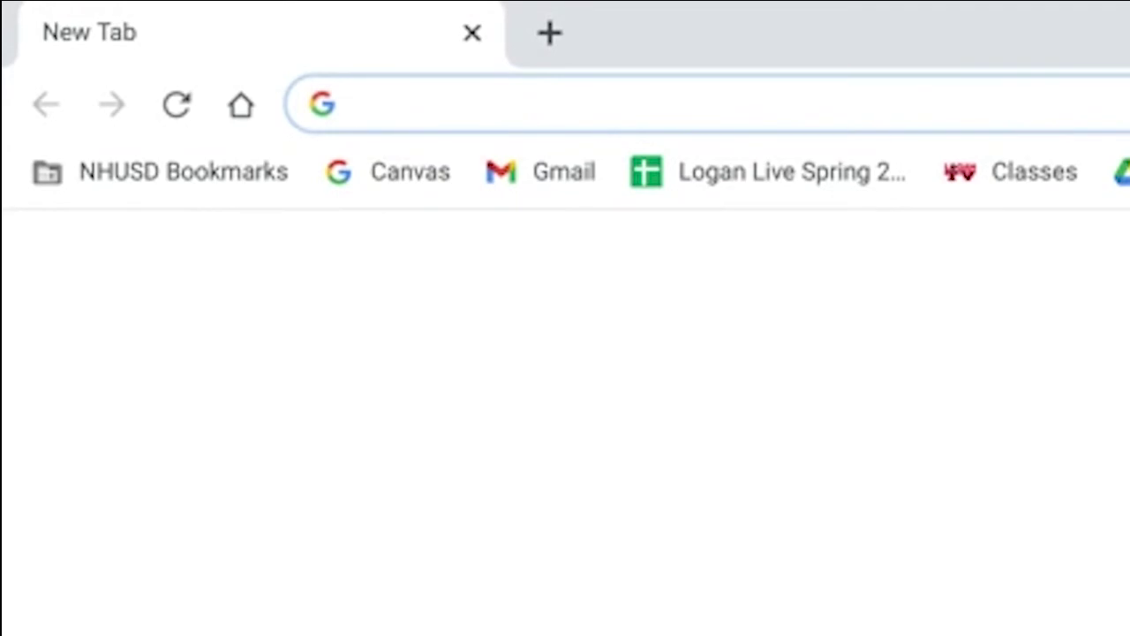
Step: Go to photopea.com and open the Screenshot 2021-04-28 3.34.26 PM image from the computer's Downloads folder
type("photopea.com")
key("Return")
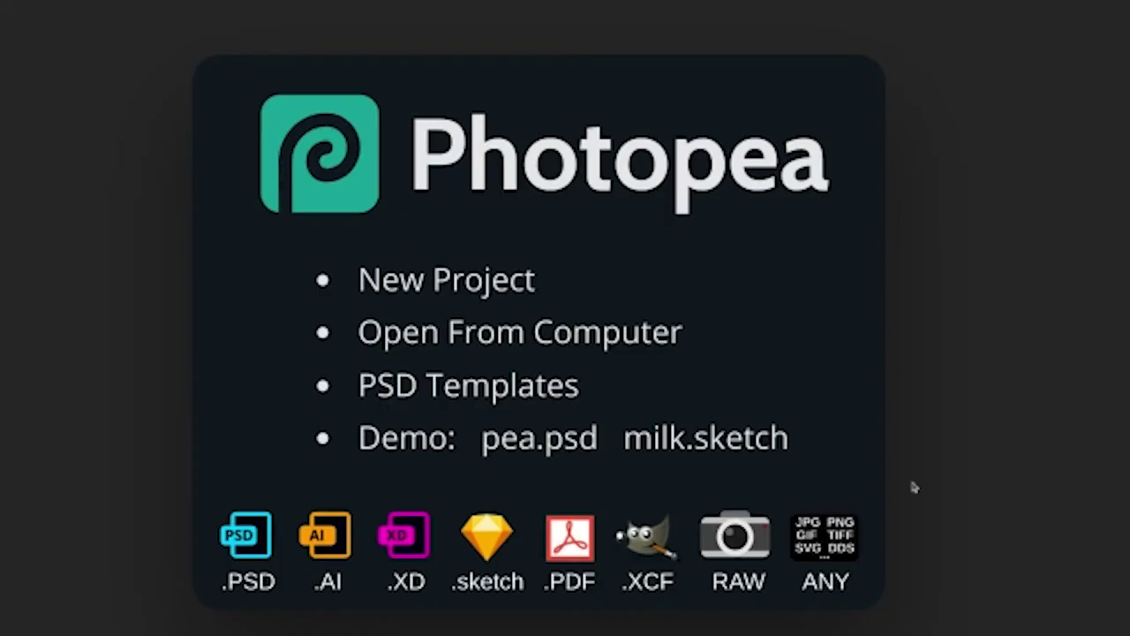
left_click(664, 332)
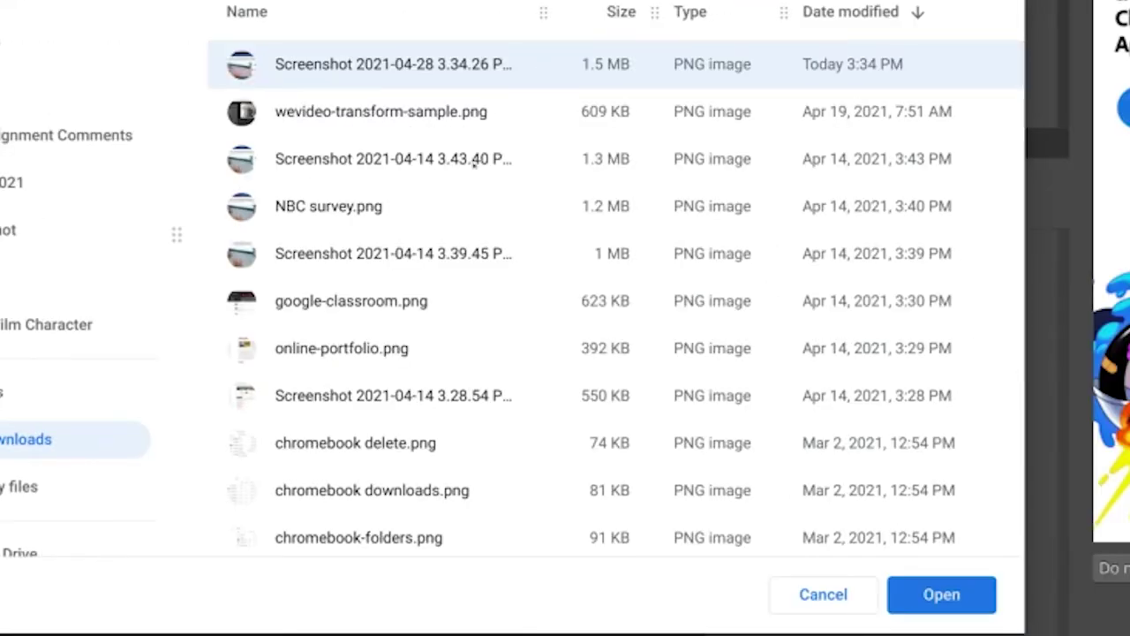
left_click(942, 595)
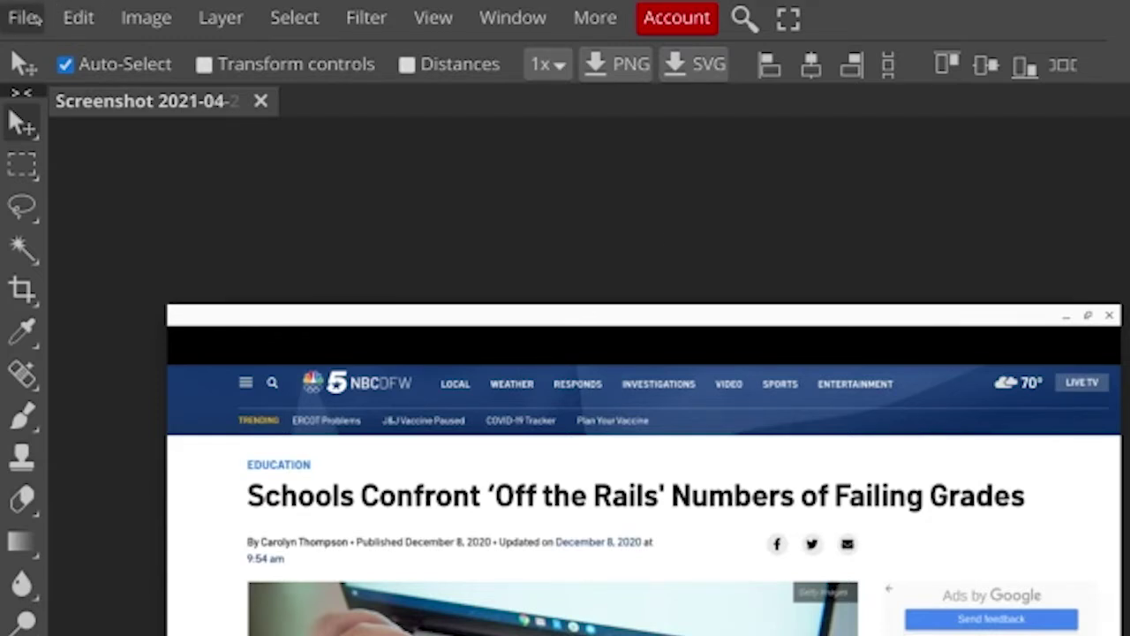
Step: Create a new project from the HD screen preset, 1280 x 720 px, with a white background
left_click(33, 19)
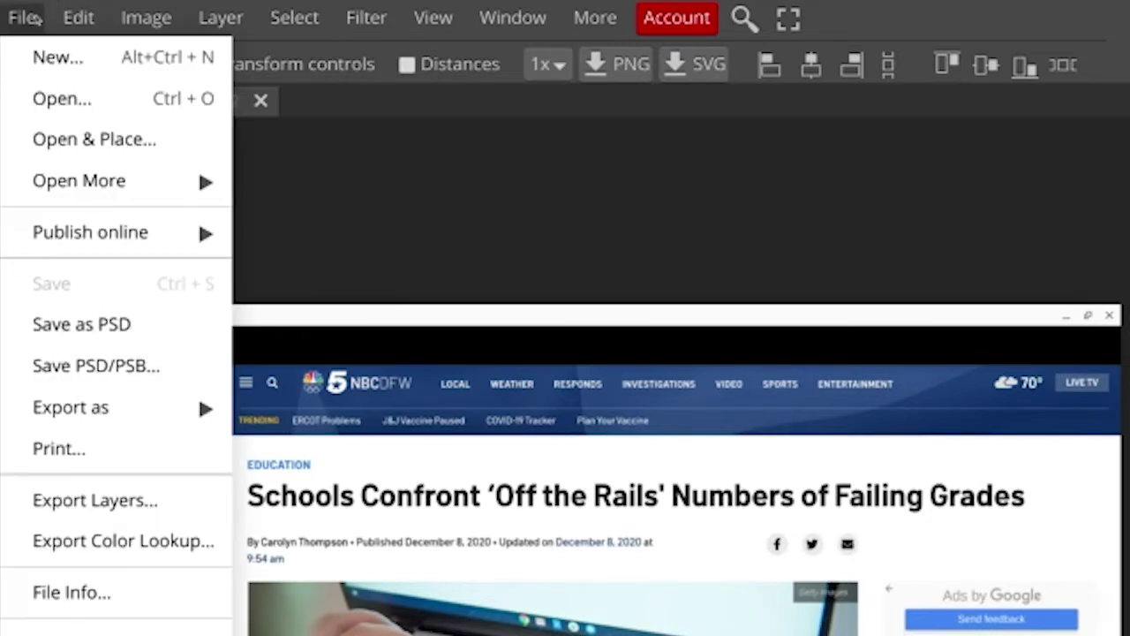
left_click(58, 58)
left_click(284, 339)
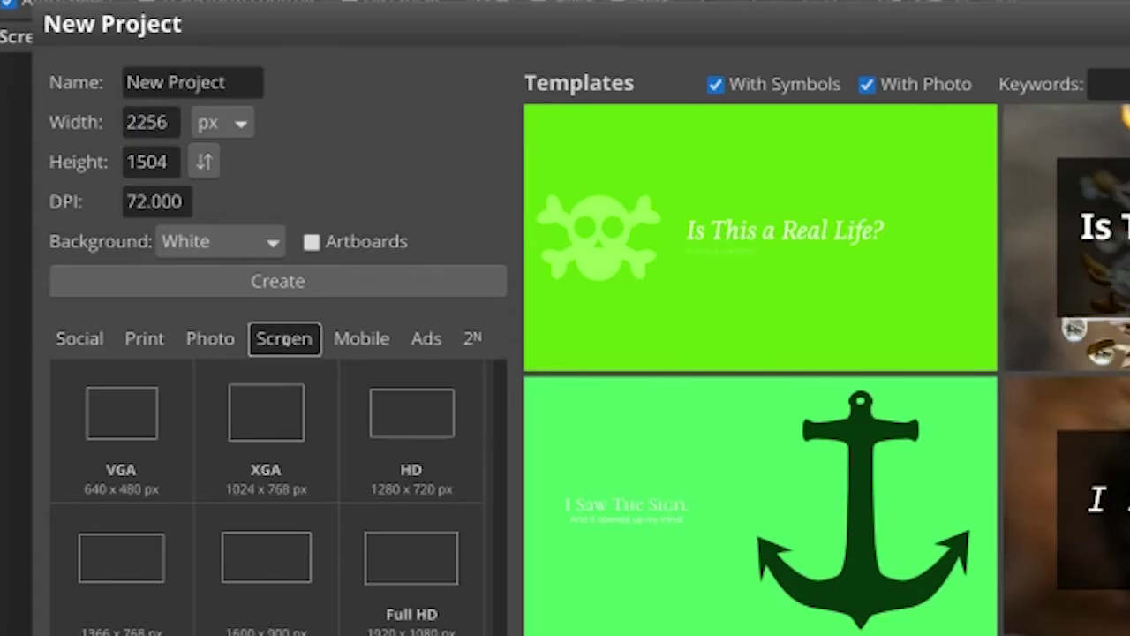
left_click(381, 492)
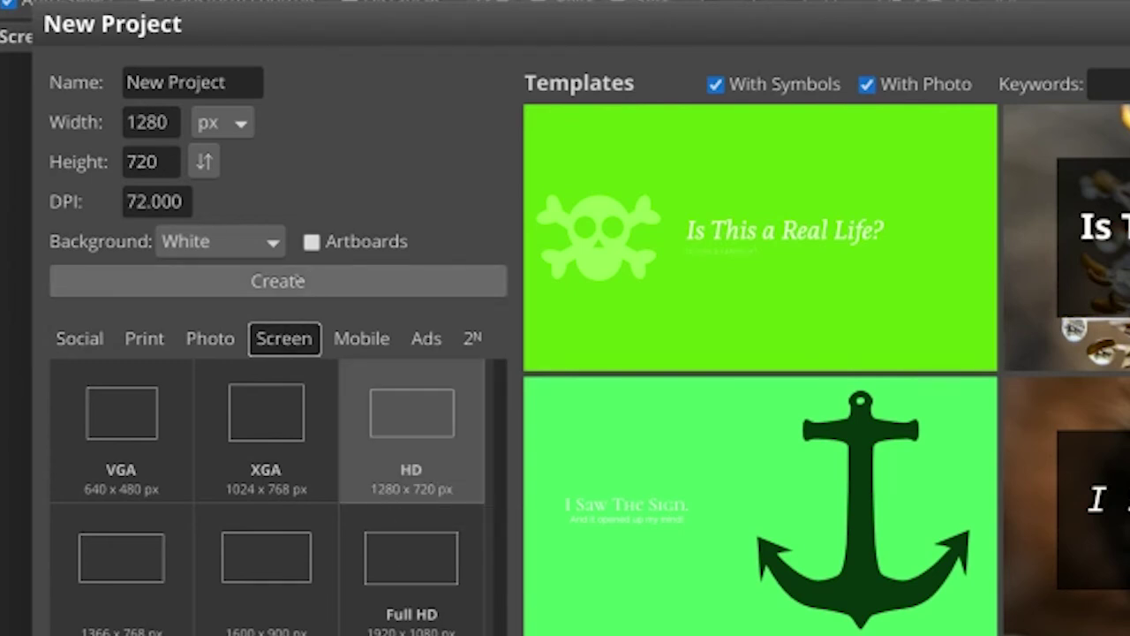
left_click(303, 281)
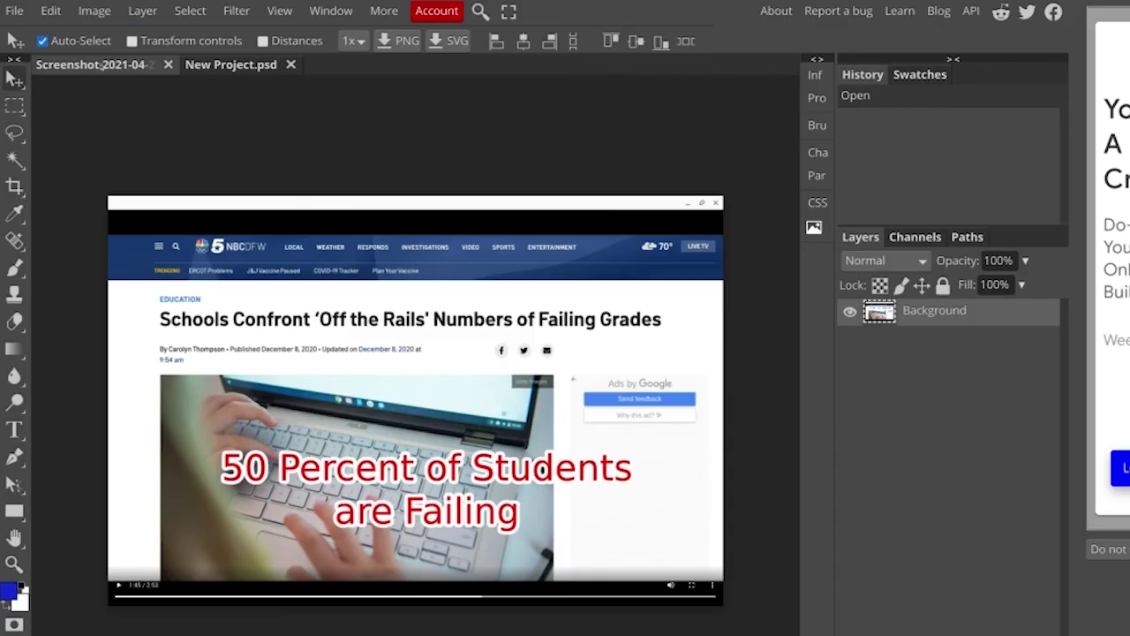
Step: Copy the entire screenshot into the new 1280 x 720 project and scale it to 50% with Free Transform, keeping the aspect ratio
key("ctrl+a")
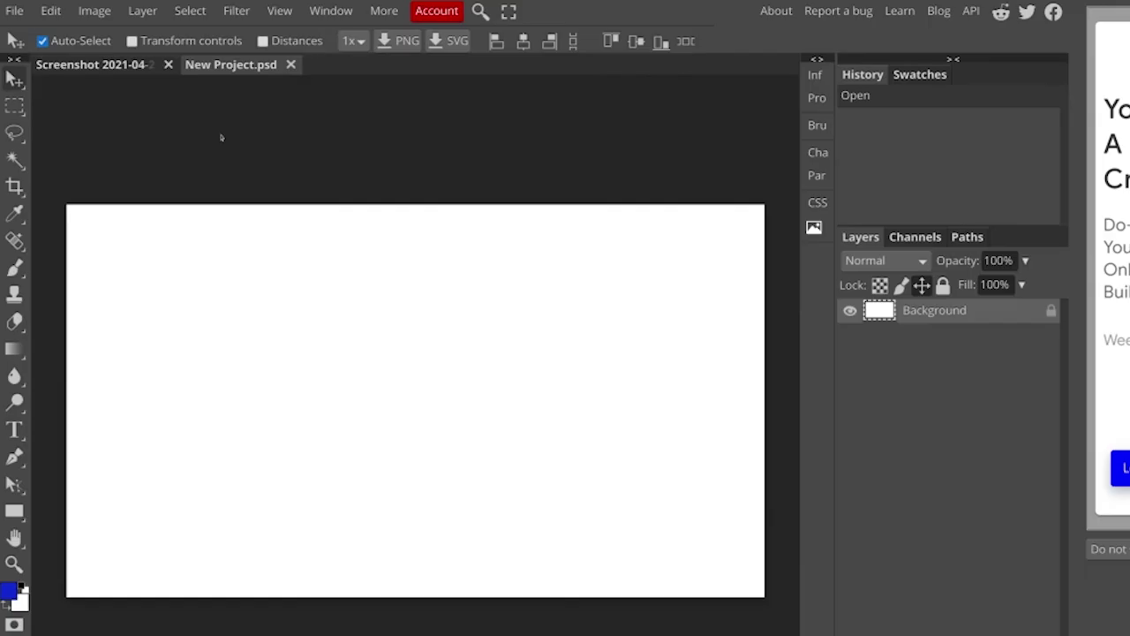
key("ctrl+v")
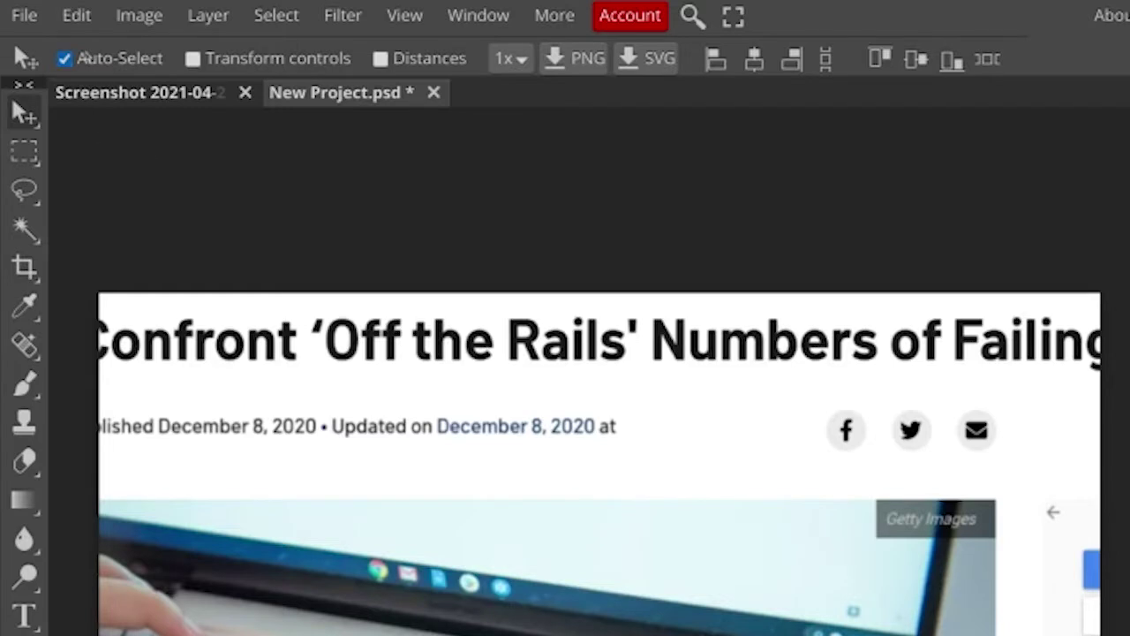
left_click(88, 25)
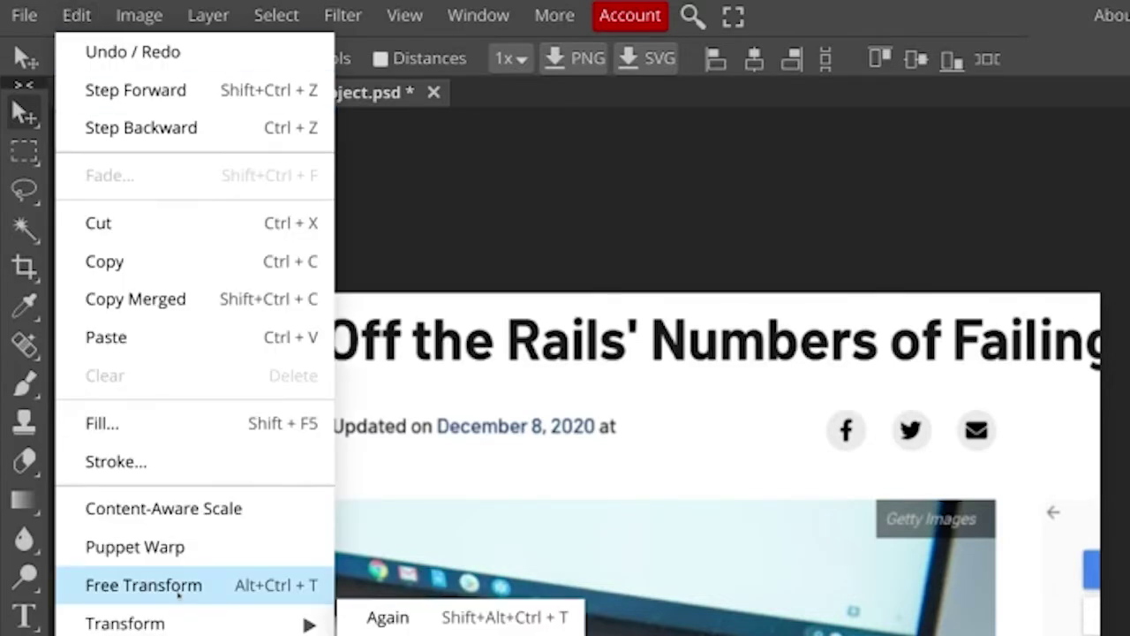
left_click(143, 585)
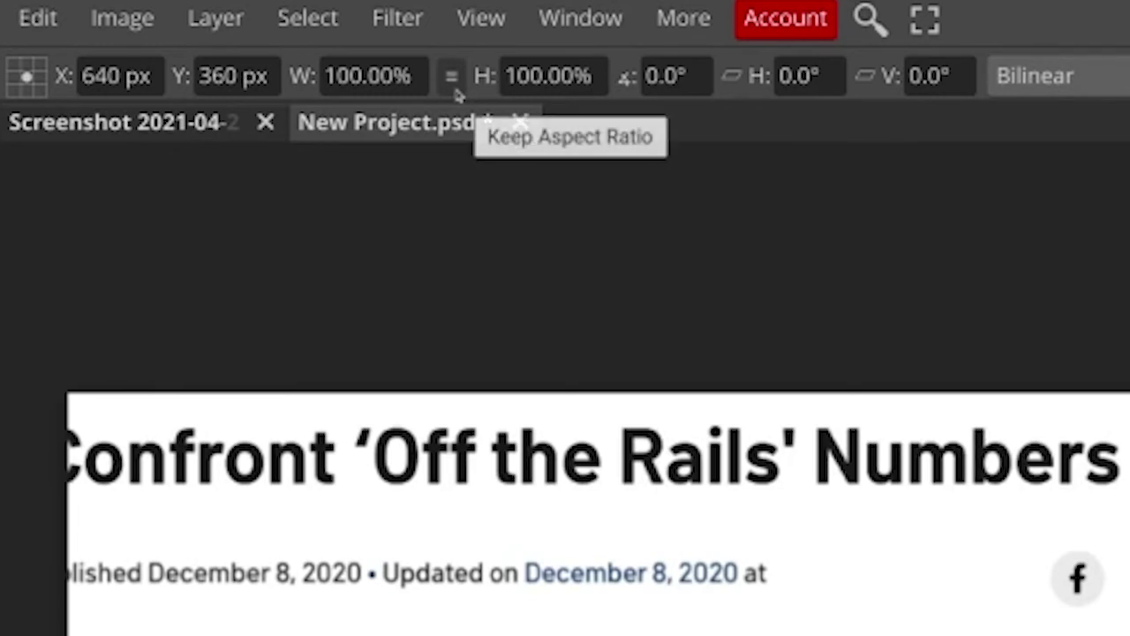
double_click(326, 76)
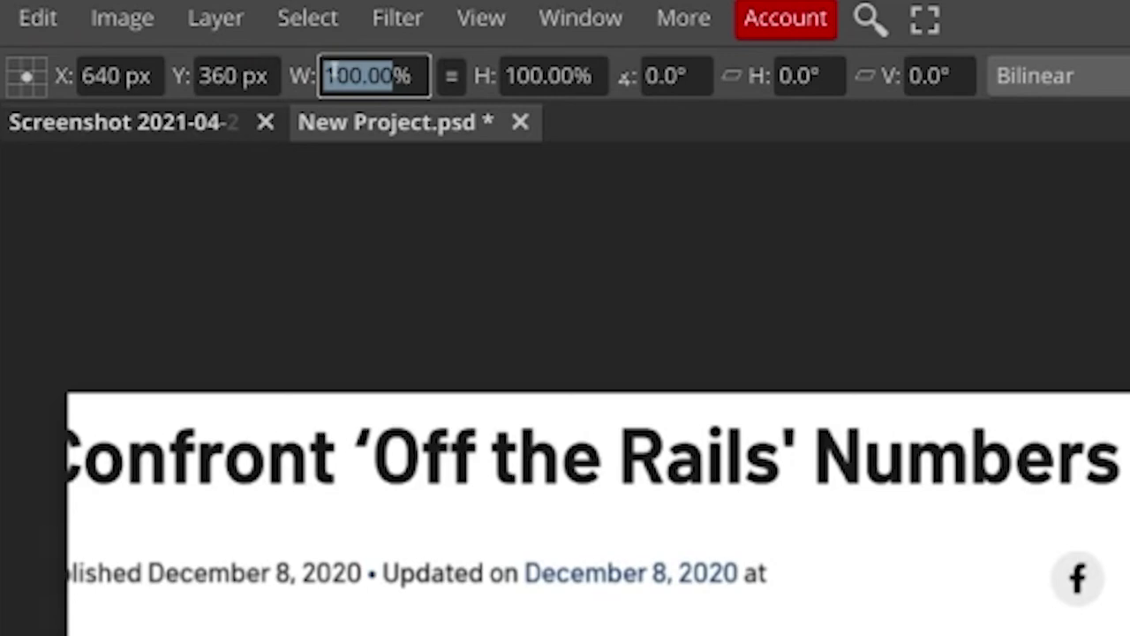
type("50")
key("Return")
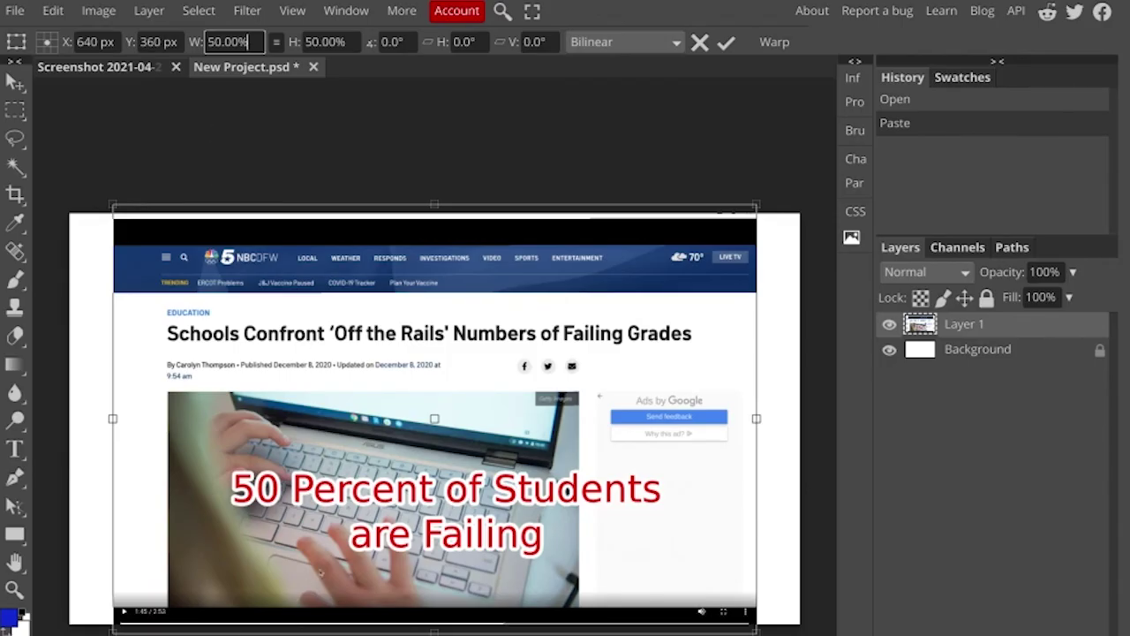
Step: Enlarge the pasted screenshot to about 61% and position it to fill the canvas with the window bar and player controls outside, applying the transform
left_click_drag(321, 573, 273, 532)
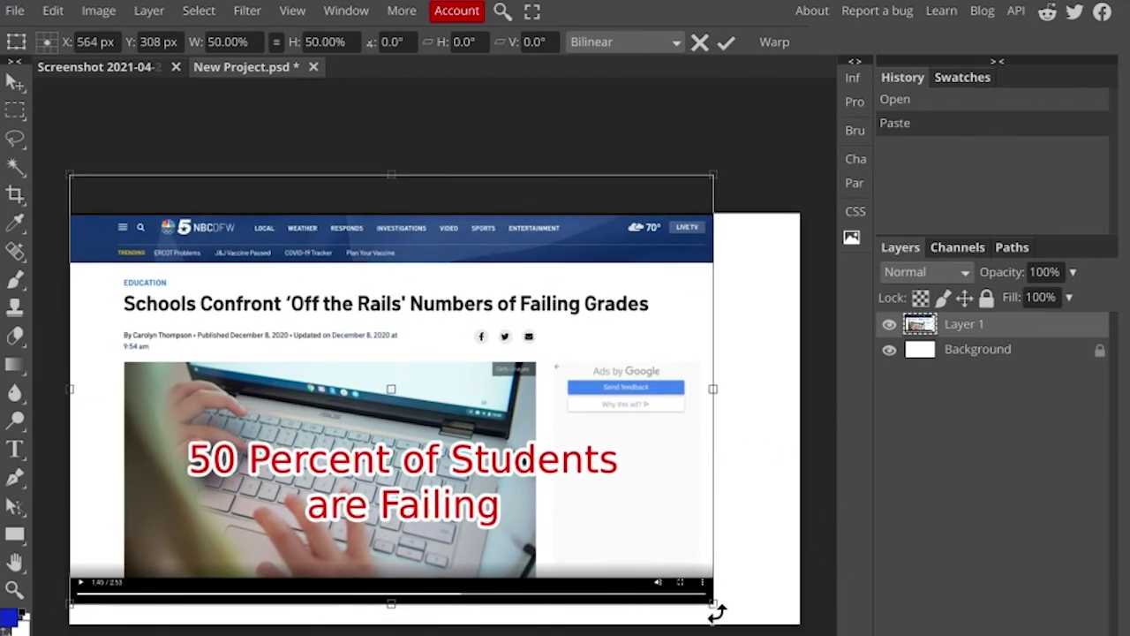
left_click_drag(717, 612, 857, 635)
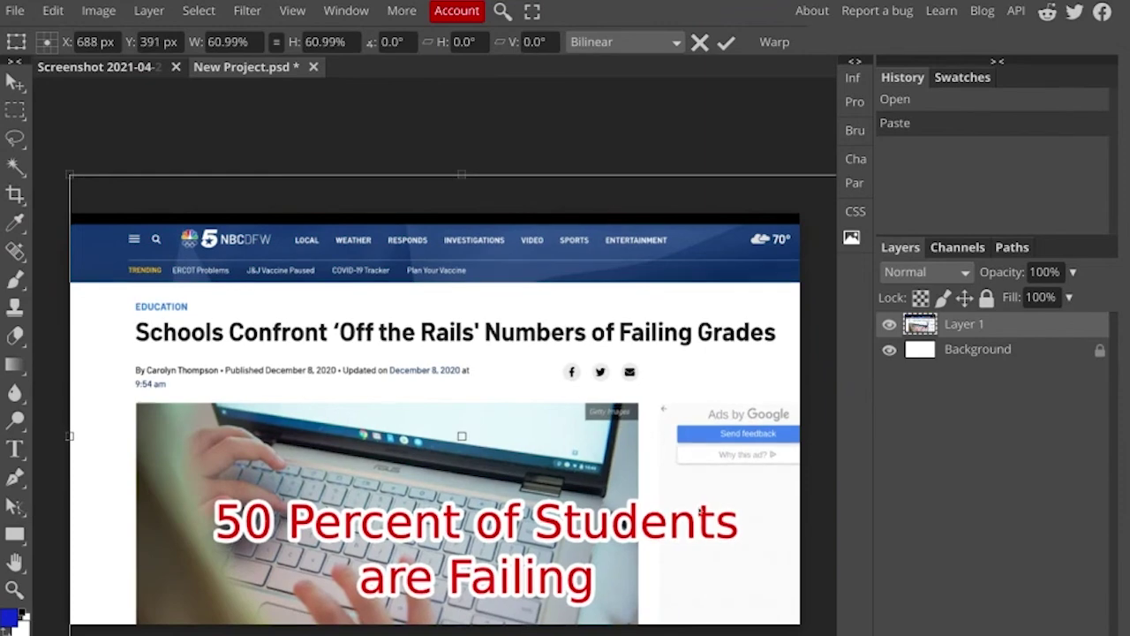
left_click_drag(713, 556, 694, 519)
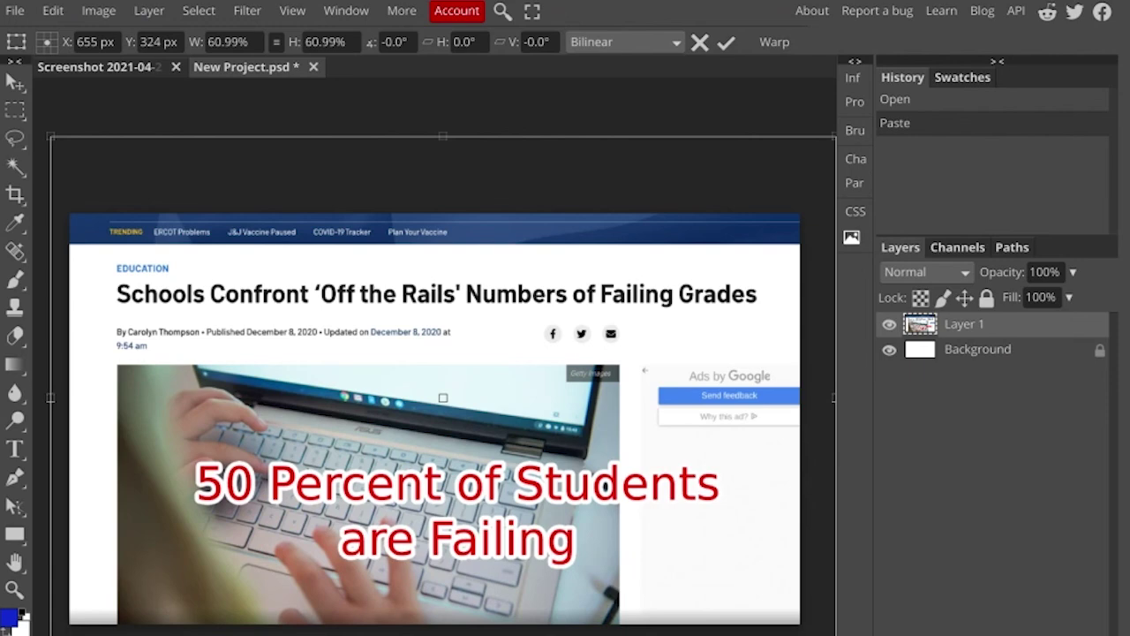
key("Return")
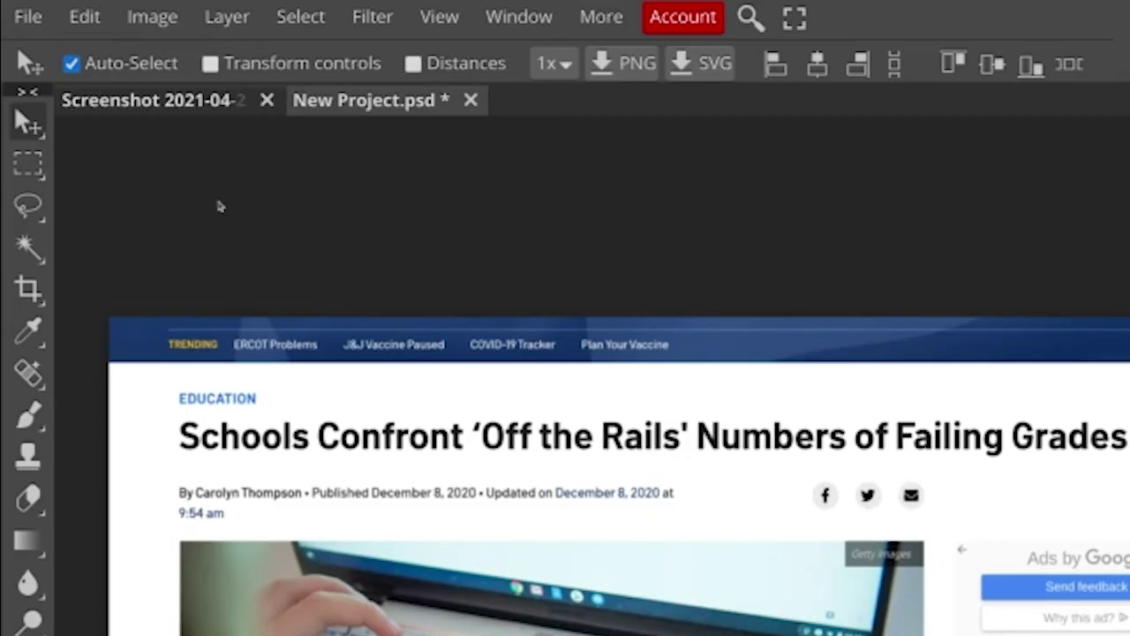
Step: Export the project as a 1280 x 720 px JPG with the quality raised close to maximum
left_click(21, 11)
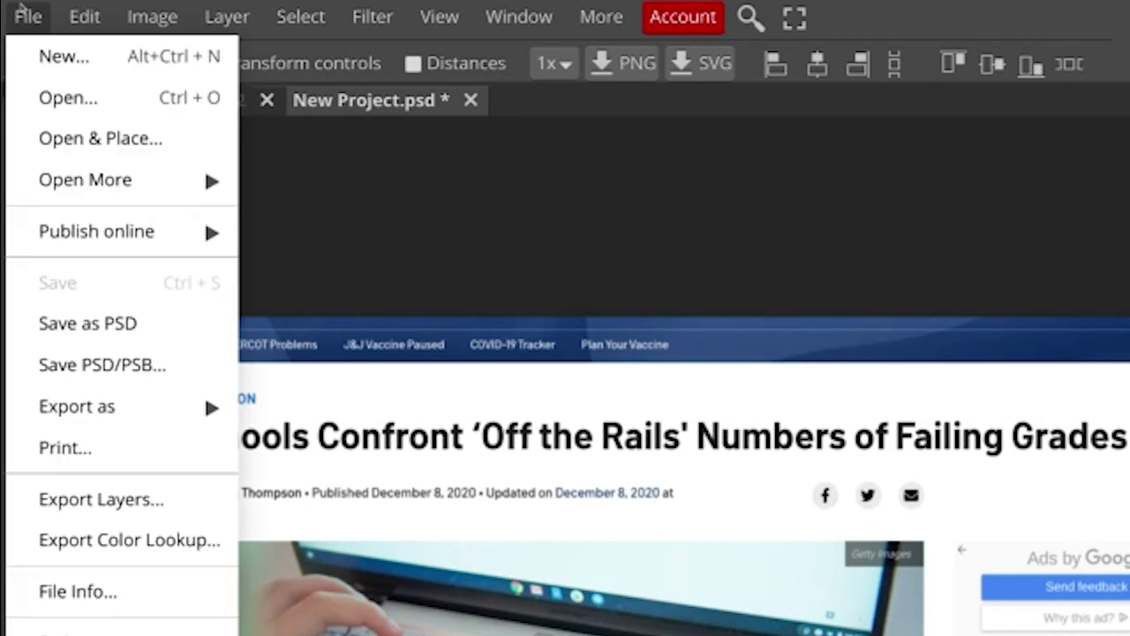
mouse_move(80, 427)
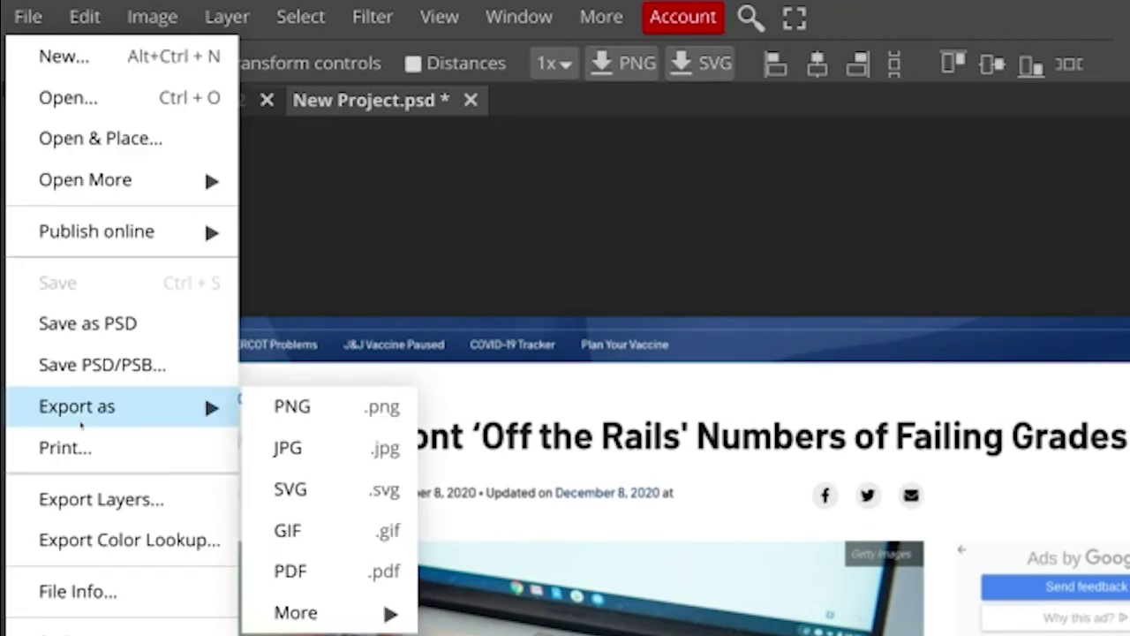
left_click(300, 451)
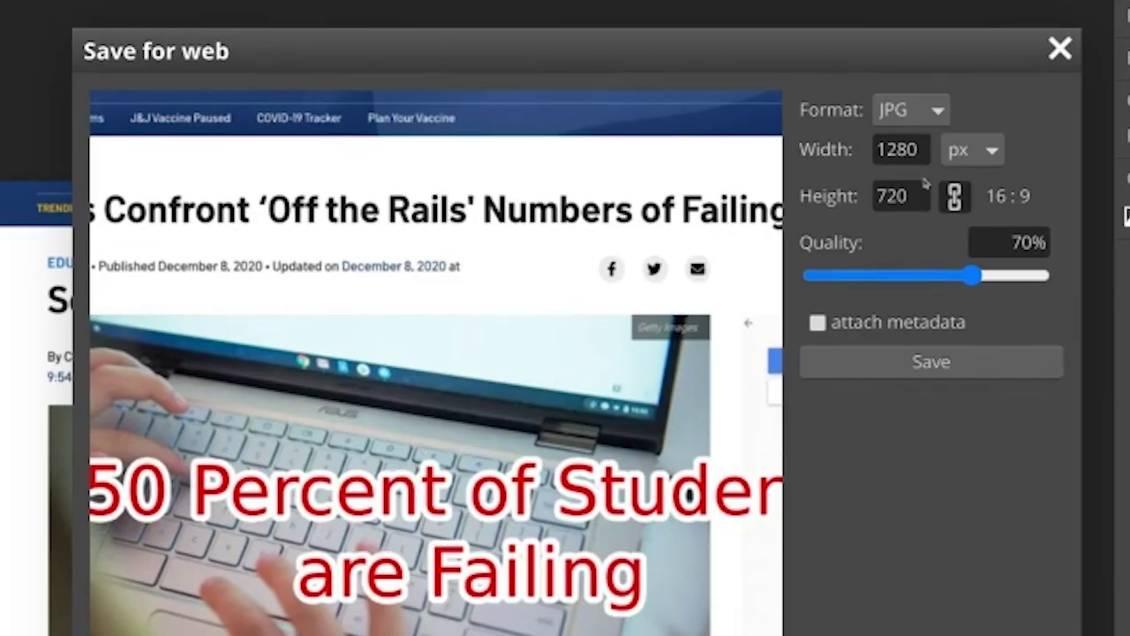
left_click_drag(973, 276, 1043, 277)
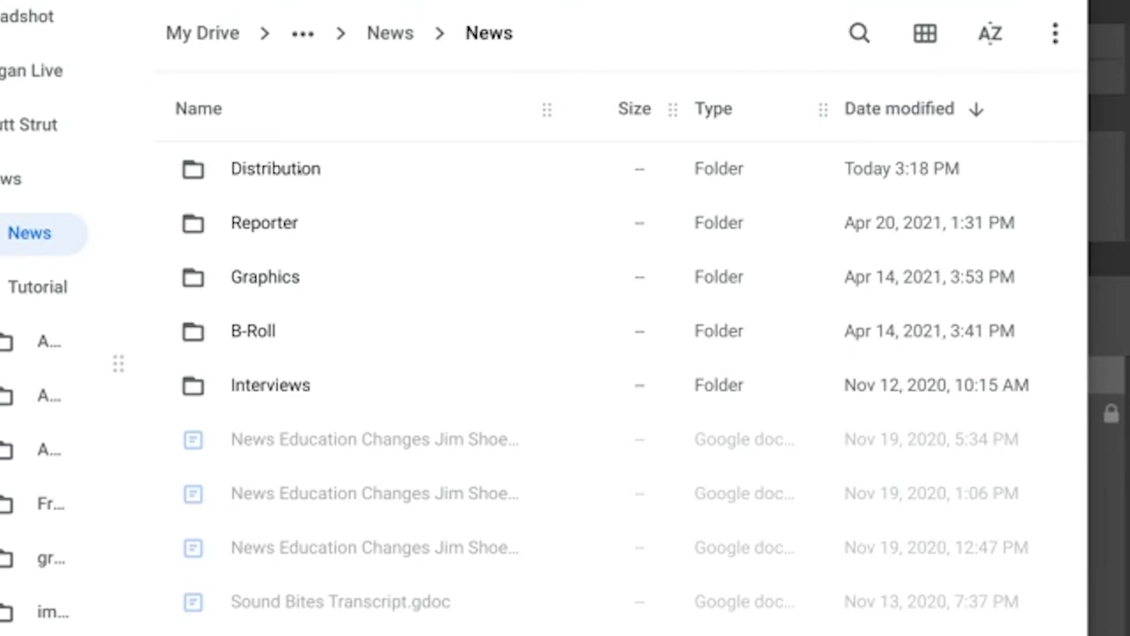
Step: Save the JPG in the Distribution folder as "news-education-changes-" plus the reporter's name and "-photo.jpg"
double_click(300, 170)
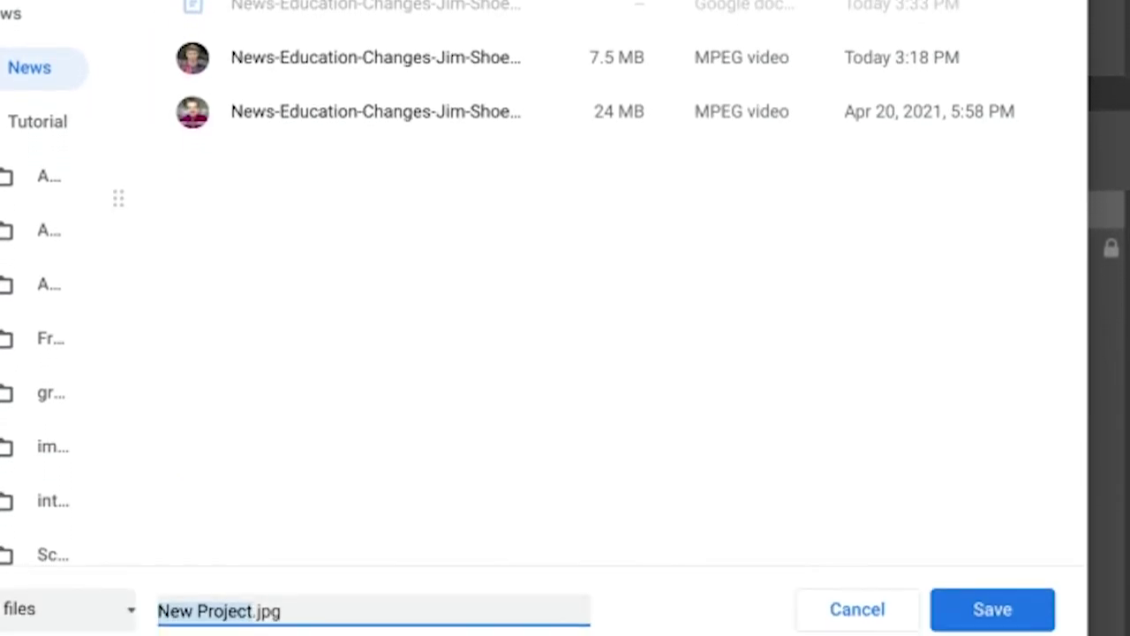
type("news-educ")
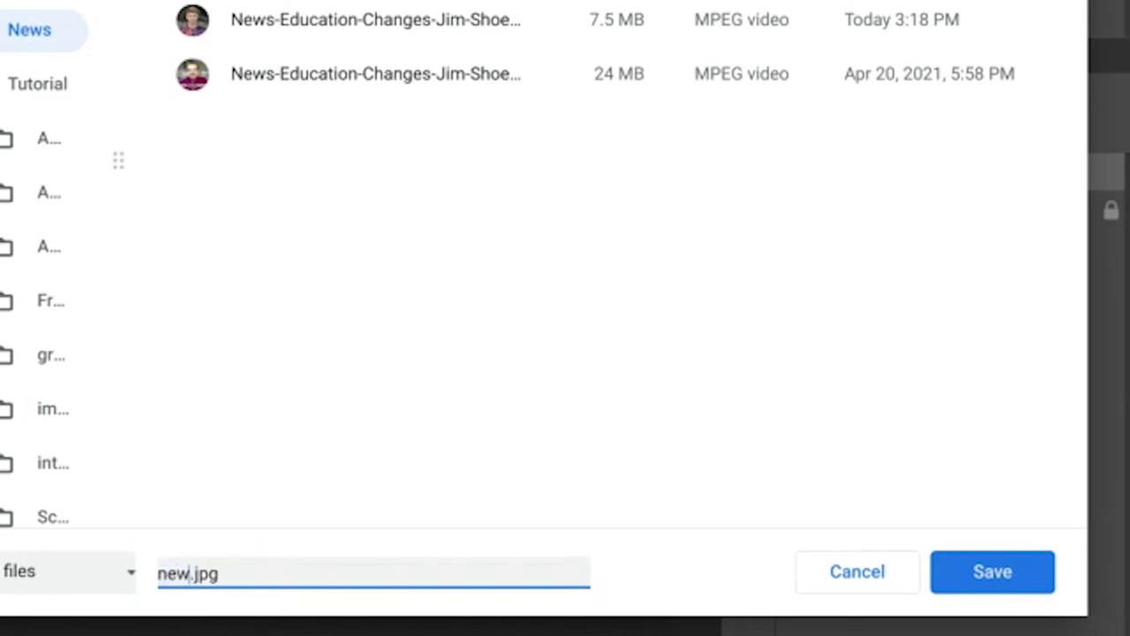
type("ation")
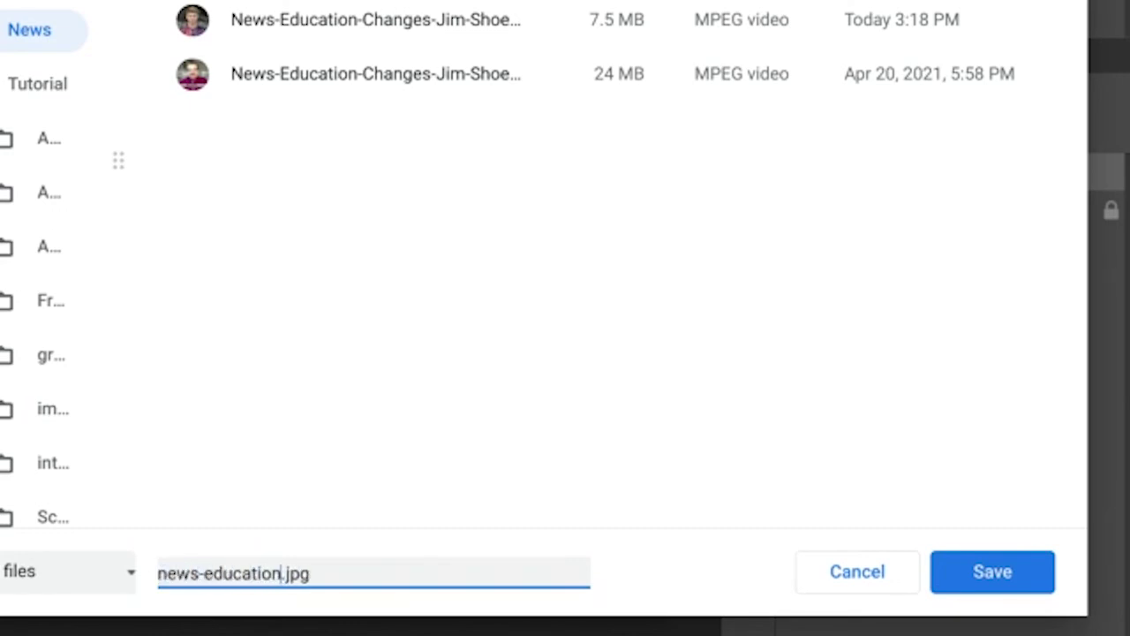
type("-changes-")
type("jim-sh")
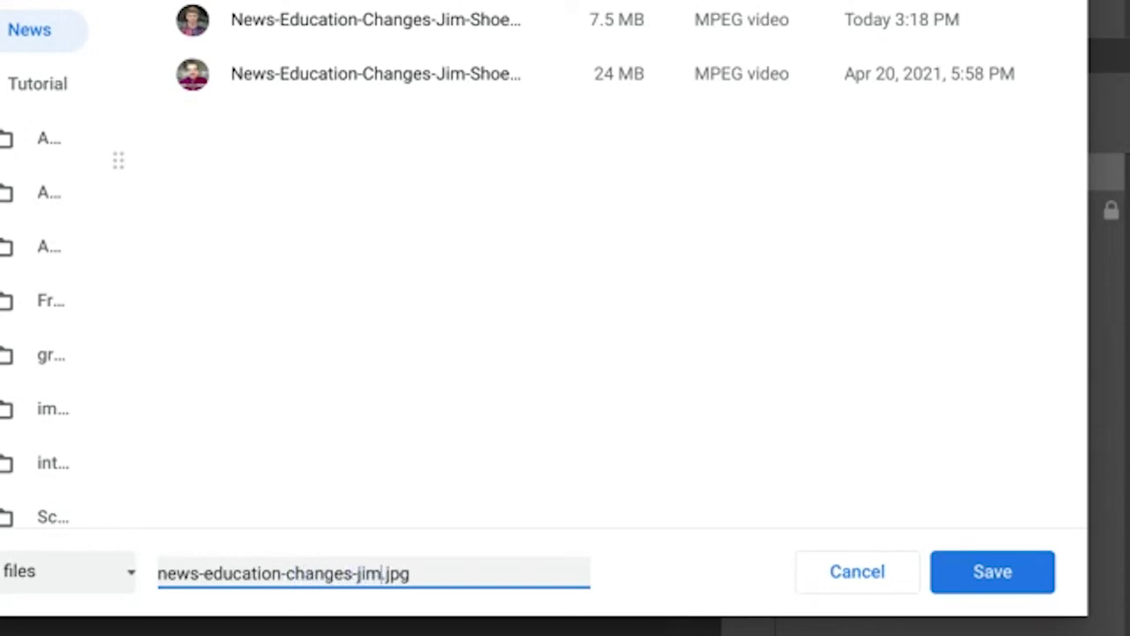
type("oes-")
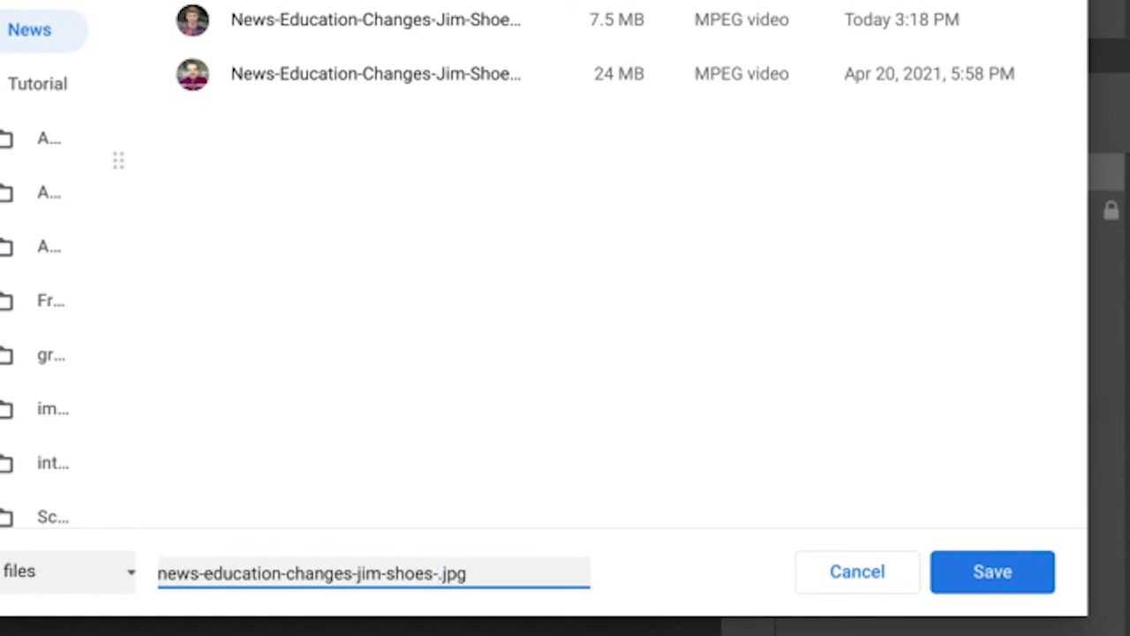
type("p")
type("oto")
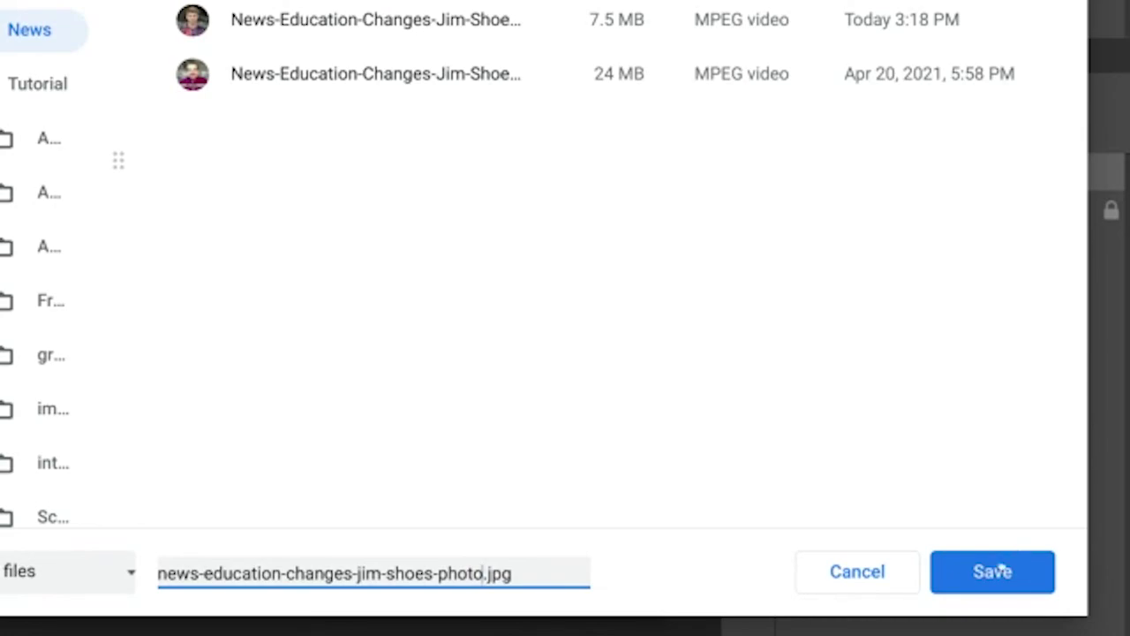
left_click(992, 571)
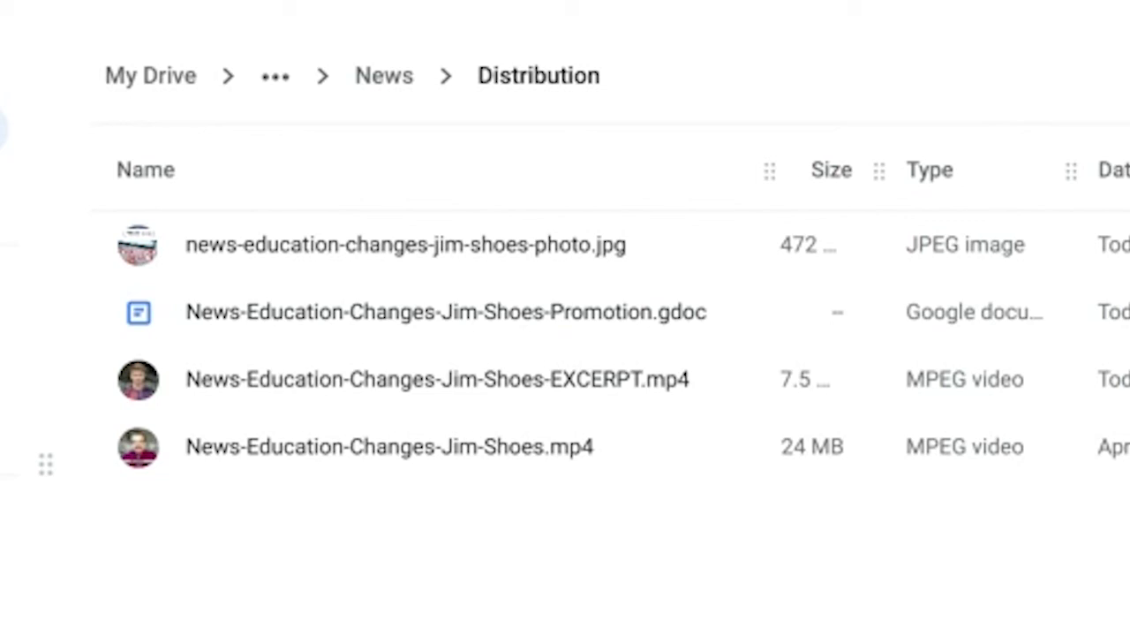
Step: Check the Distribution folder for the photo, promotion document, excerpt video and full news video
left_click(500, 252)
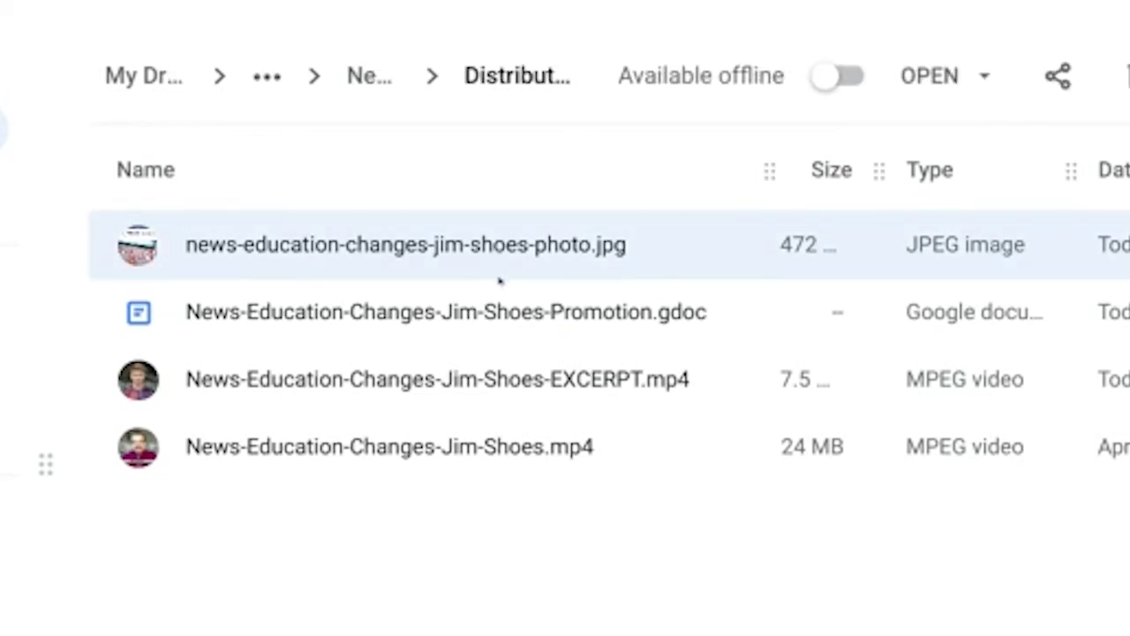
left_click(505, 320)
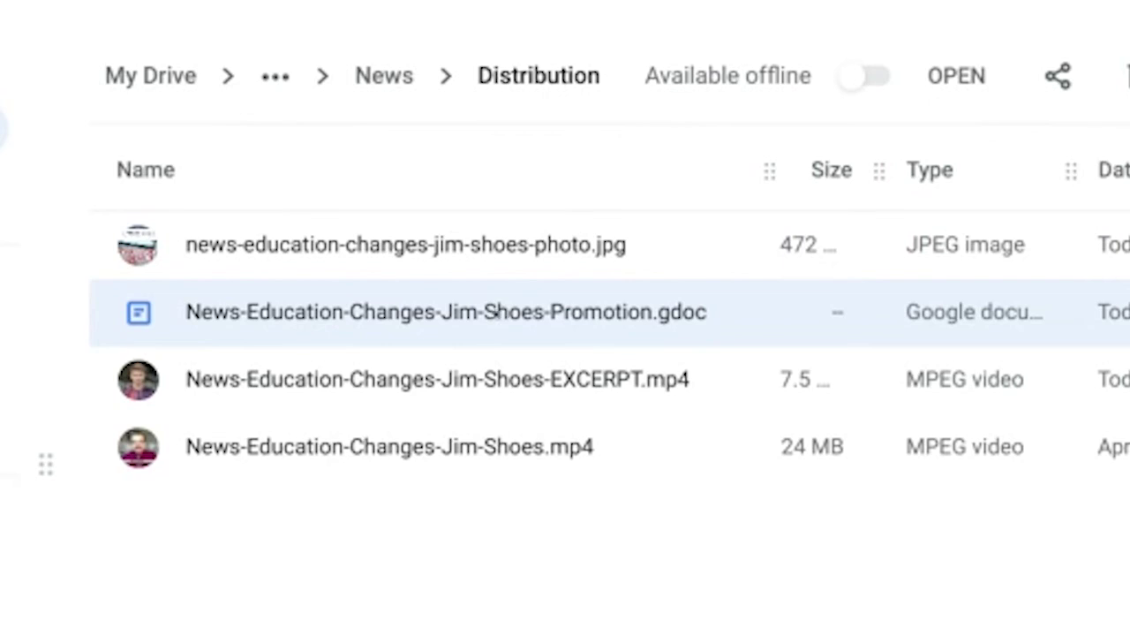
left_click(454, 393)
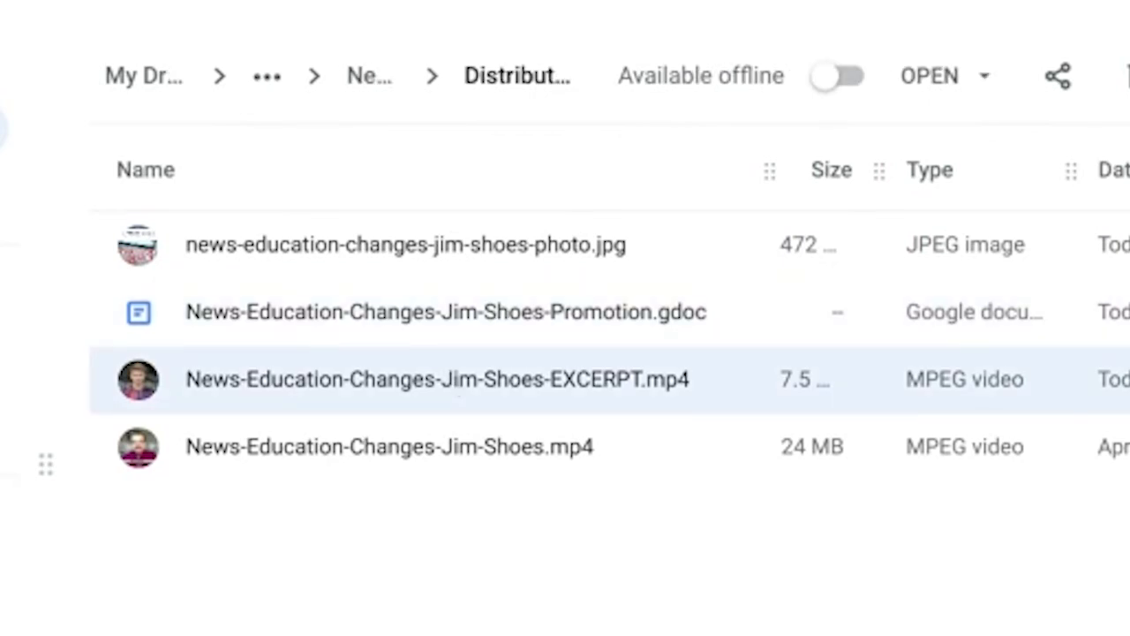
left_click(452, 445)
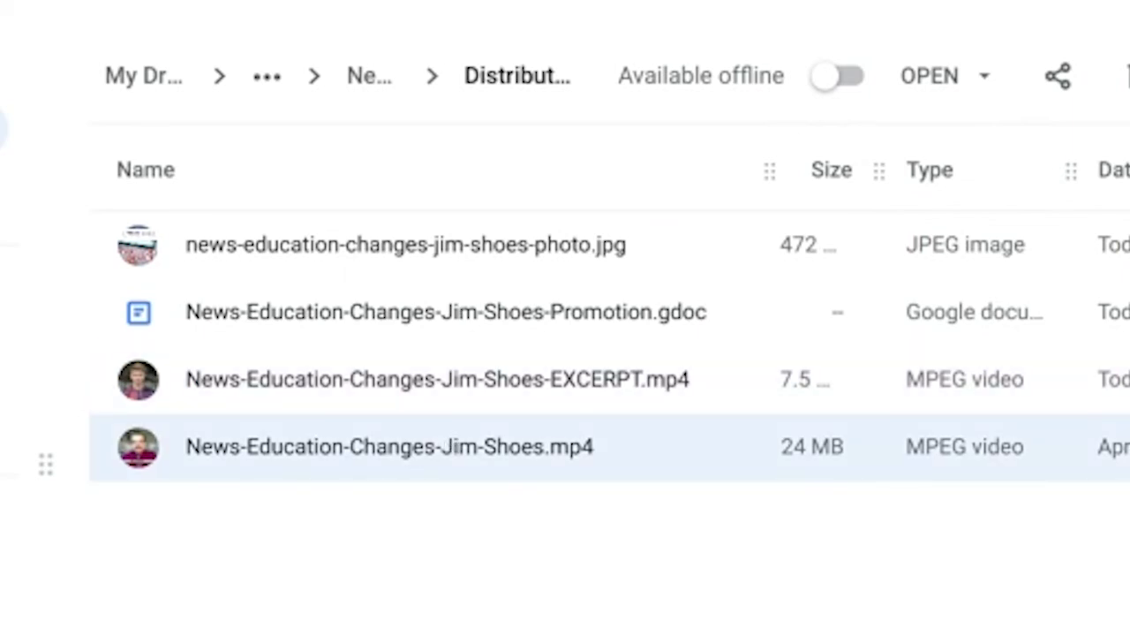